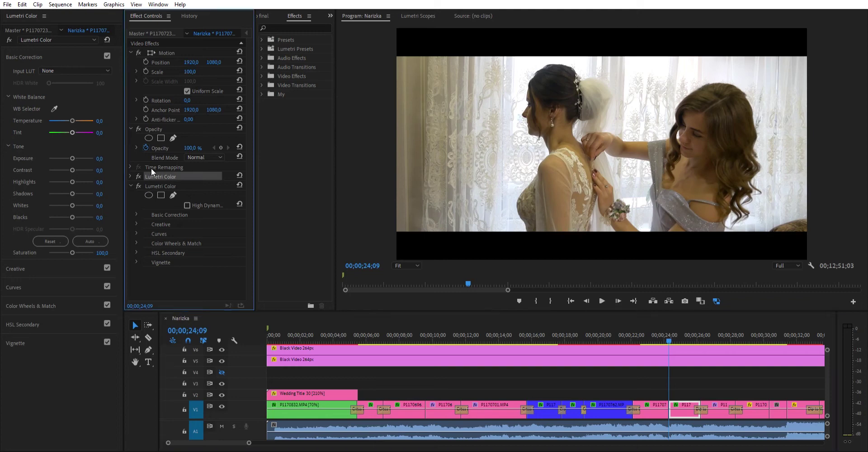
Step: Add an ellipse mask to the second Lumetri Color effect and move it onto the bridesmaid's face
{"action": "left_click", "coordinate": [131, 176]}
{"action": "left_click", "coordinate": [153, 195]}
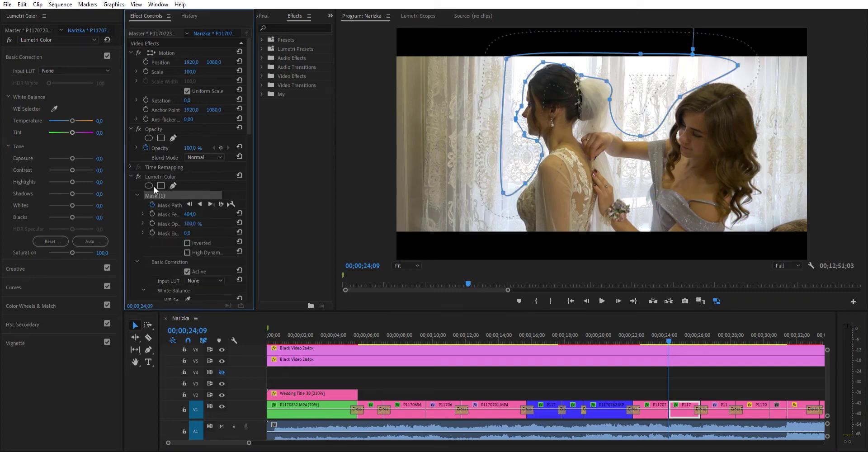
{"action": "left_click", "coordinate": [131, 176]}
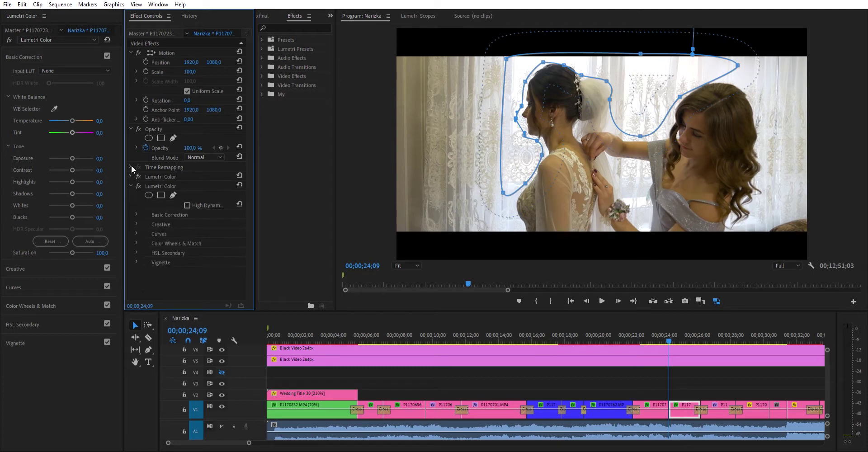
{"action": "left_click", "coordinate": [148, 195]}
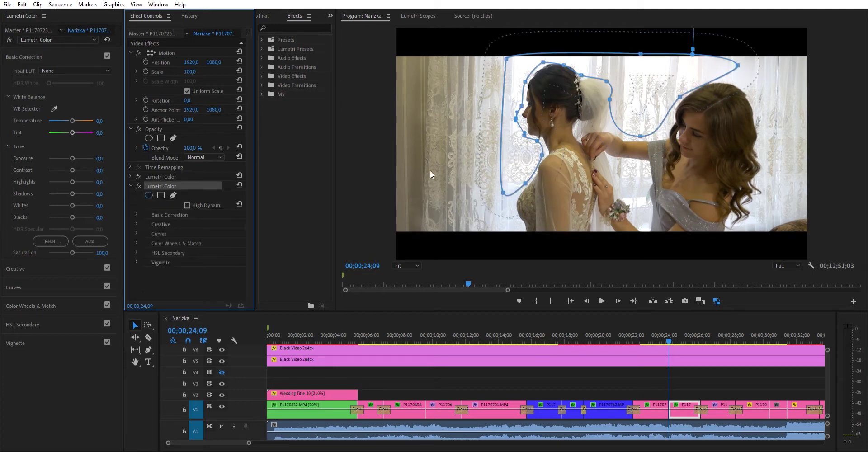
{"action": "left_click_drag", "start_coordinate": [668, 168], "coordinate": [732, 158]}
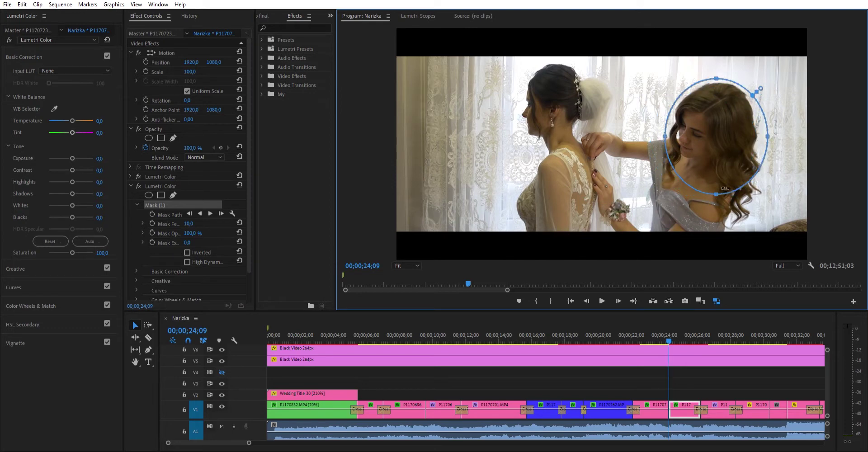
Step: Stretch the ellipse into a tall oval and rotate it to fit the bridesmaid's head and arm
{"action": "left_click_drag", "start_coordinate": [716, 194], "coordinate": [715, 238]}
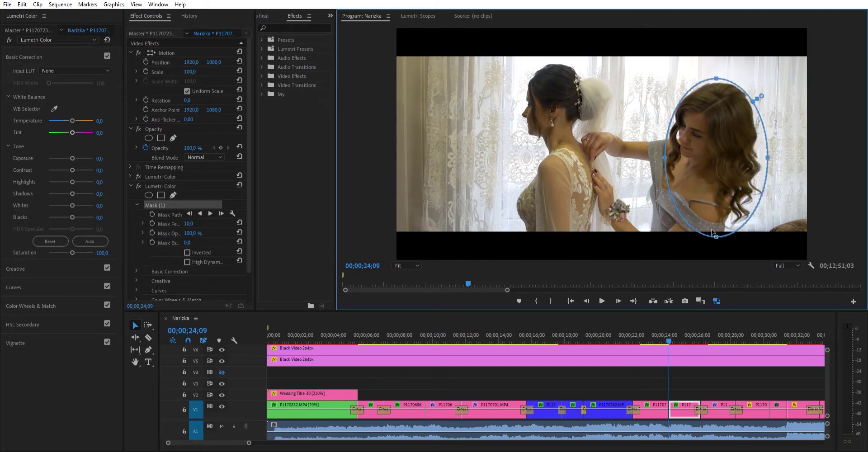
{"action": "left_click_drag", "start_coordinate": [666, 158], "coordinate": [666, 153]}
{"action": "left_click", "coordinate": [665, 151]}
{"action": "mouse_move", "coordinate": [665, 153]}
{"action": "left_mouse_down"}
{"action": "mouse_move", "coordinate": [628, 137]}
{"action": "mouse_move", "coordinate": [634, 168]}
{"action": "mouse_move", "coordinate": [653, 158]}
{"action": "left_mouse_up"}
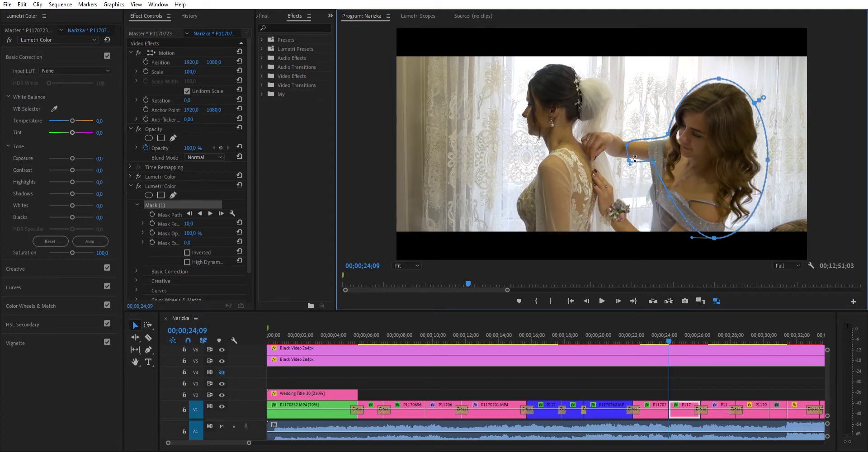
{"action": "left_click_drag", "start_coordinate": [627, 150], "coordinate": [634, 157]}
{"action": "left_click_drag", "start_coordinate": [628, 152], "coordinate": [657, 175]}
Step: Curve the mask along her arm, shoulder and hair, then feather its edge to 107
{"action": "left_click", "coordinate": [652, 157]}
{"action": "left_click_drag", "start_coordinate": [649, 154], "coordinate": [651, 223]}
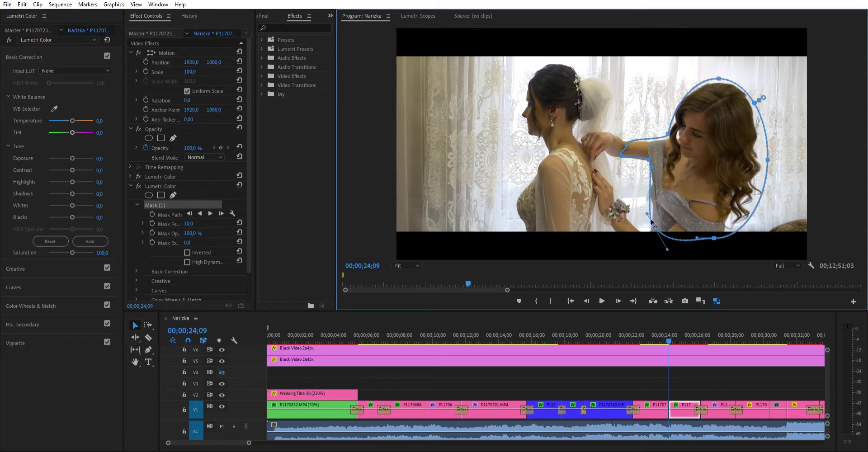
{"action": "left_click_drag", "start_coordinate": [666, 256], "coordinate": [675, 239]}
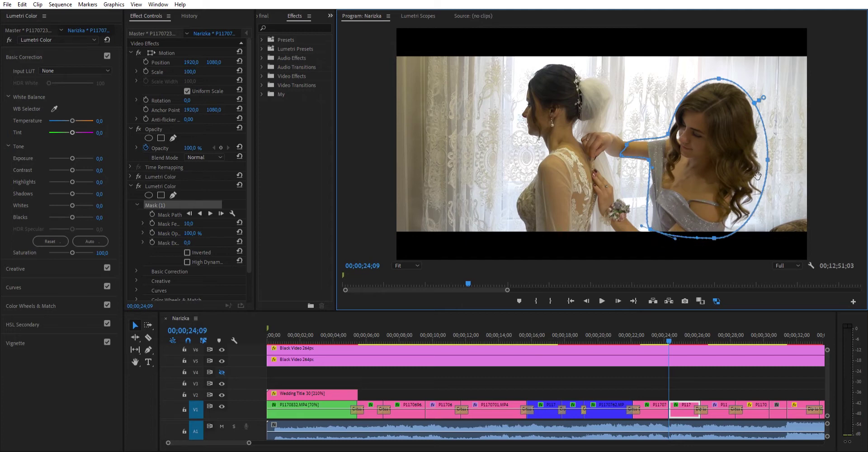
{"action": "left_click_drag", "start_coordinate": [768, 158], "coordinate": [760, 161]}
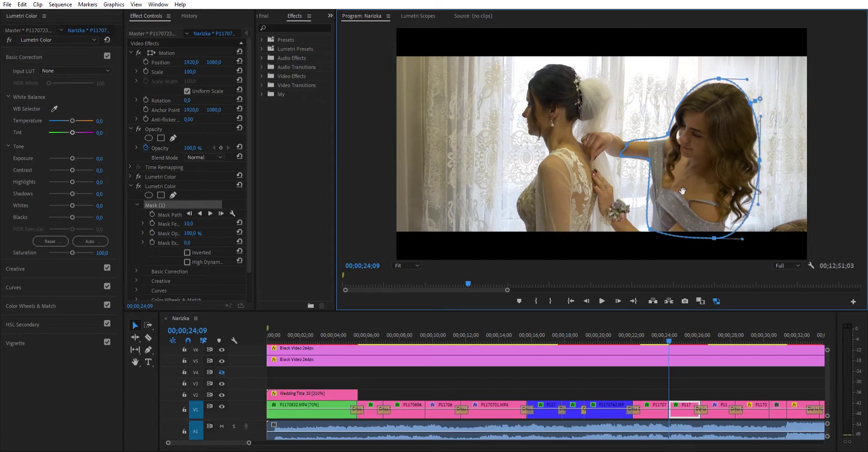
{"action": "left_click_drag", "start_coordinate": [188, 223], "coordinate": [269, 223]}
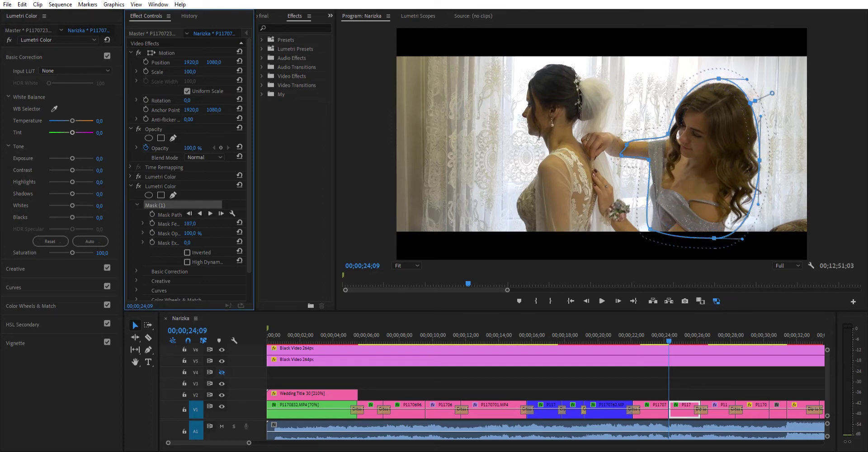
Step: Expand Basic Correction for the masked effect and set Exposure to 1,0
{"action": "left_click", "coordinate": [138, 262]}
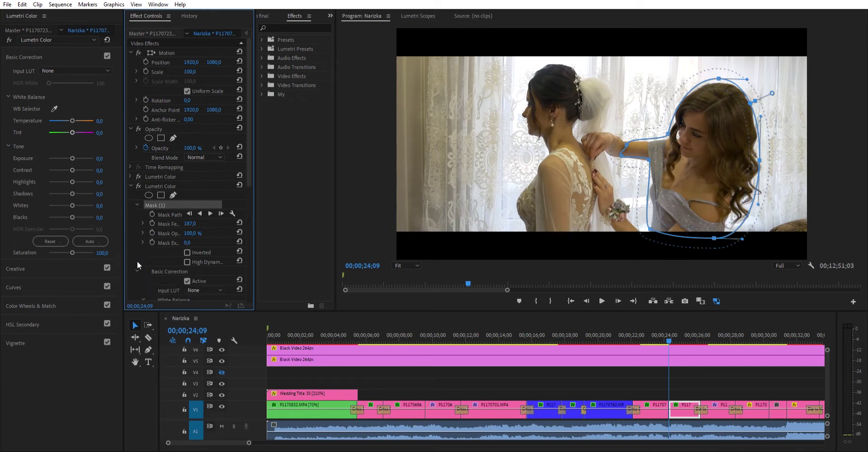
{"action": "left_click_drag", "start_coordinate": [251, 175], "coordinate": [248, 273]}
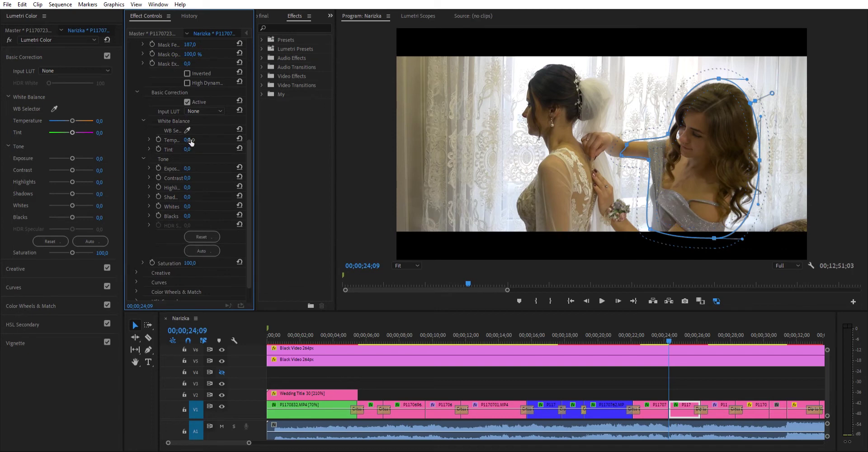
{"action": "left_click", "coordinate": [190, 167]}
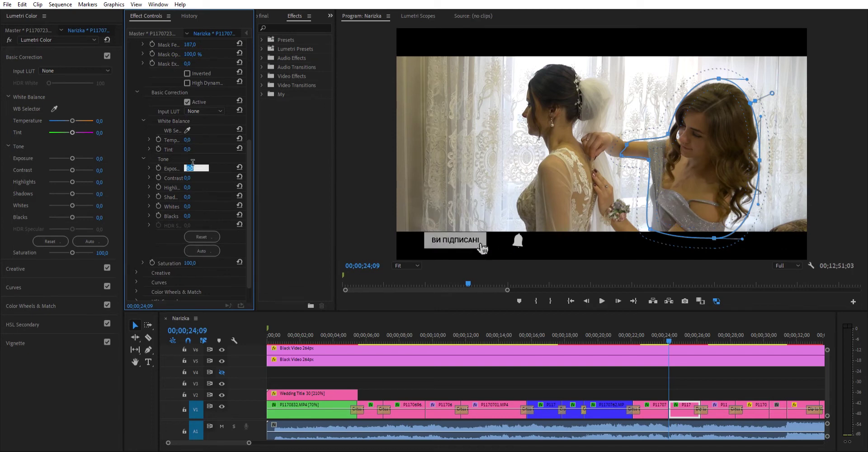
{"action": "type", "text": "0,6"}
{"action": "key", "text": "Return"}
{"action": "left_click", "coordinate": [195, 164]}
{"action": "type", "text": "1"}
{"action": "key", "text": "Return"}
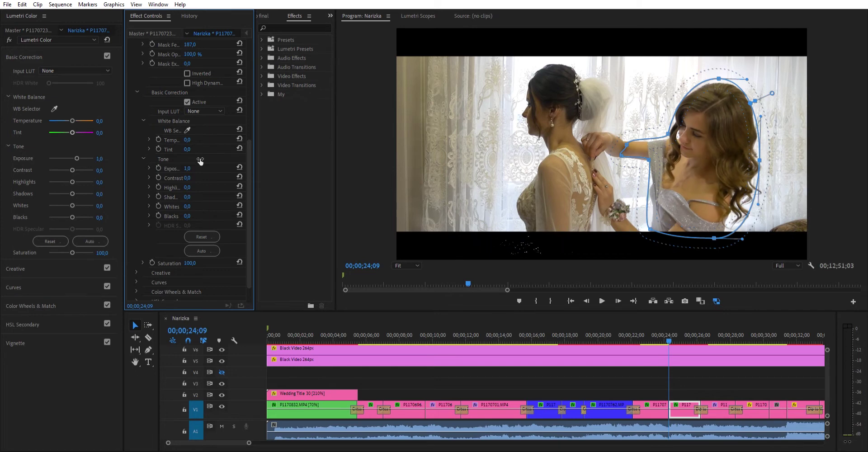
Step: Set the masked area's Temperature to -16,0 and Tint to 4,0
{"action": "left_click_drag", "start_coordinate": [187, 139], "coordinate": [183, 140]}
{"action": "left_click_drag", "start_coordinate": [186, 140], "coordinate": [184, 140]}
{"action": "left_click_drag", "start_coordinate": [187, 149], "coordinate": [185, 150]}
Step: Set Saturation to 93,0 and track the bridesmaid mask forward through the clip
{"action": "left_click", "coordinate": [190, 263]}
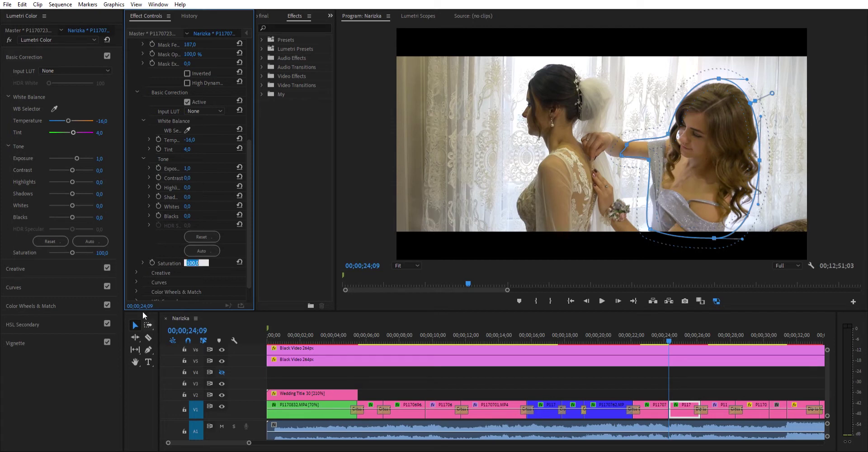
{"action": "type", "text": "95"}
{"action": "key", "text": "Return"}
{"action": "left_click", "coordinate": [188, 263]}
{"action": "type", "text": "90"}
{"action": "key", "text": "Return"}
{"action": "left_click", "coordinate": [188, 263]}
{"action": "type", "text": "93"}
{"action": "left_click_drag", "start_coordinate": [247, 204], "coordinate": [242, 99]}
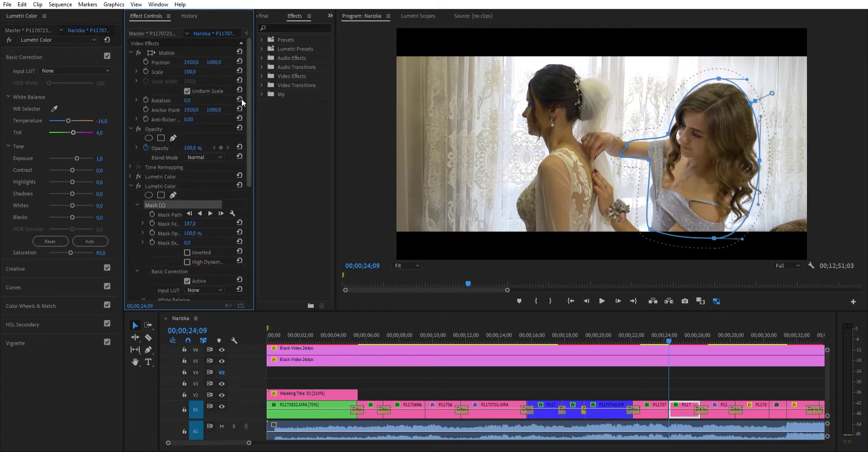
{"action": "left_click", "coordinate": [210, 213]}
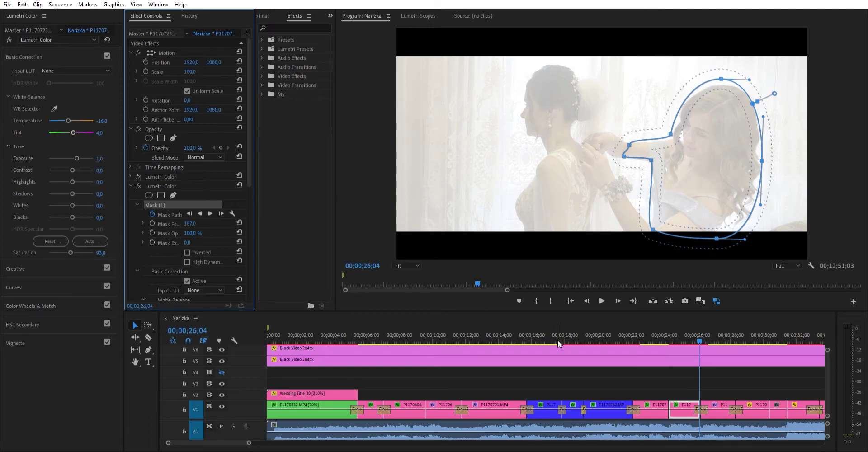
Step: Return to the clip's first frame, add a third Lumetri Color effect, and reselect the bride clip
{"action": "key", "text": "Up"}
{"action": "left_click", "coordinate": [686, 410]}
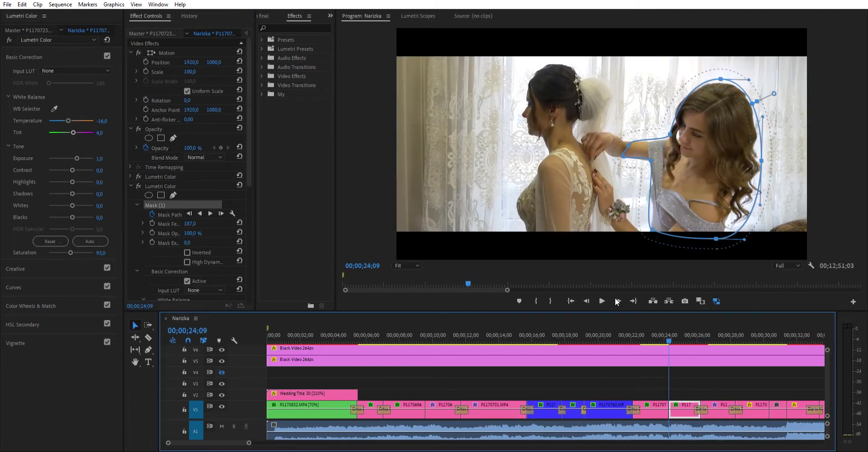
{"action": "left_click", "coordinate": [131, 186]}
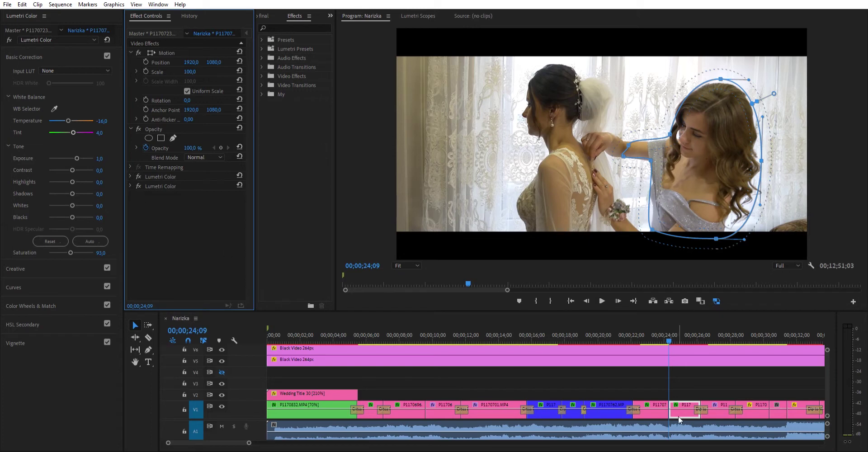
{"action": "left_click", "coordinate": [753, 410]}
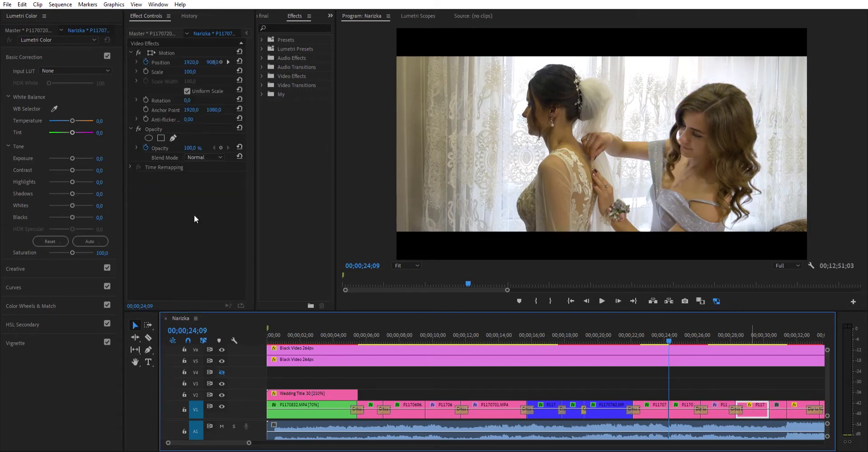
{"action": "left_click", "coordinate": [75, 149]}
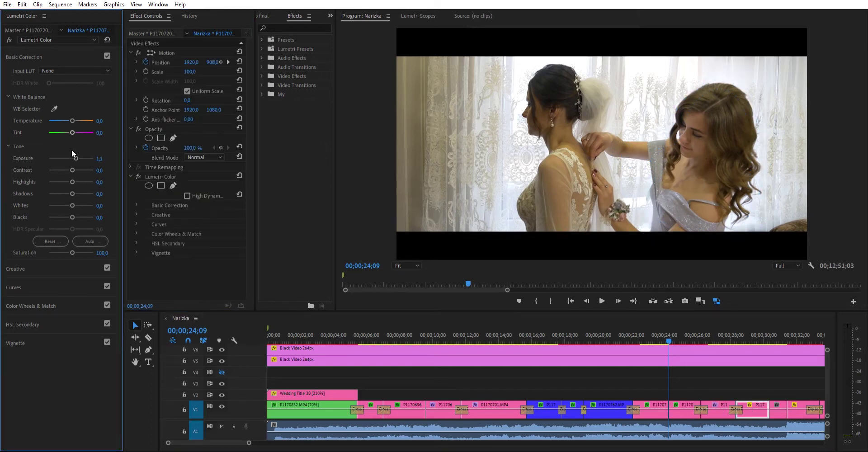
{"action": "left_click", "coordinate": [164, 178]}
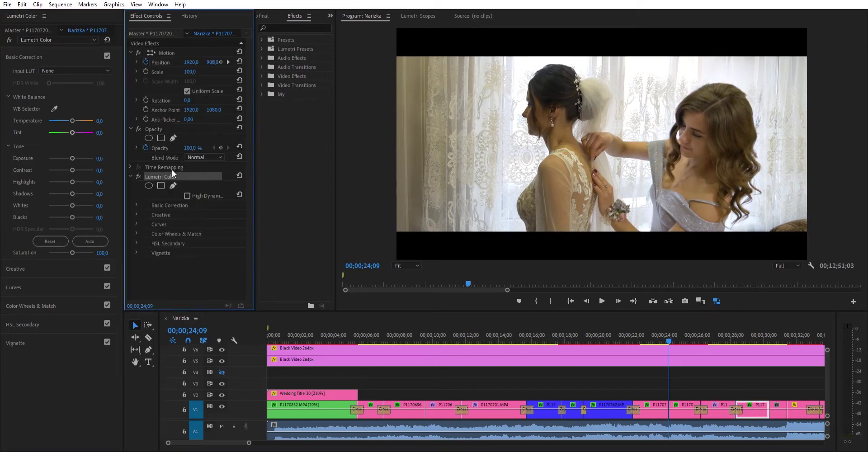
{"action": "left_click", "coordinate": [674, 414]}
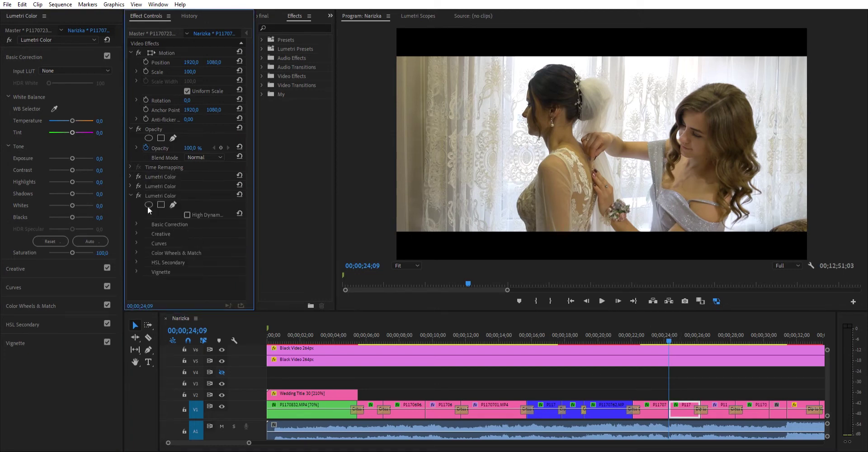
Step: Add an ellipse mask to the third Lumetri Color and fit it over the bride's head
{"action": "left_click", "coordinate": [148, 202]}
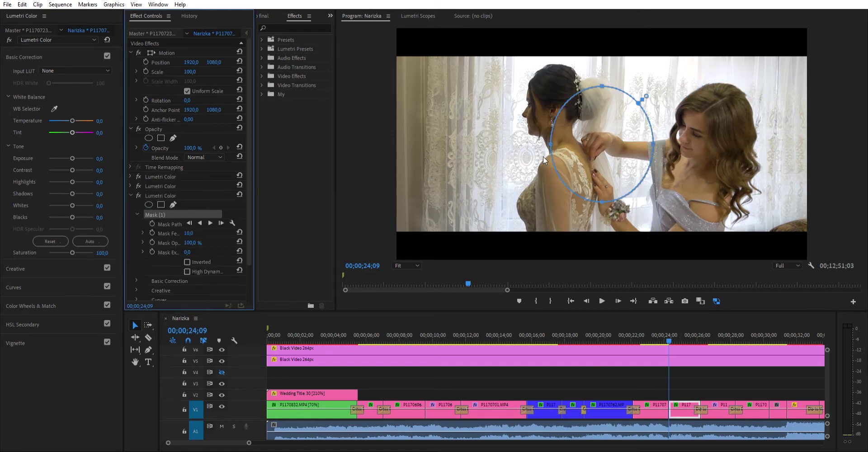
{"action": "mouse_move", "coordinate": [705, 112]}
{"action": "left_mouse_down"}
{"action": "mouse_move", "coordinate": [566, 126]}
{"action": "mouse_move", "coordinate": [572, 135]}
{"action": "left_mouse_up"}
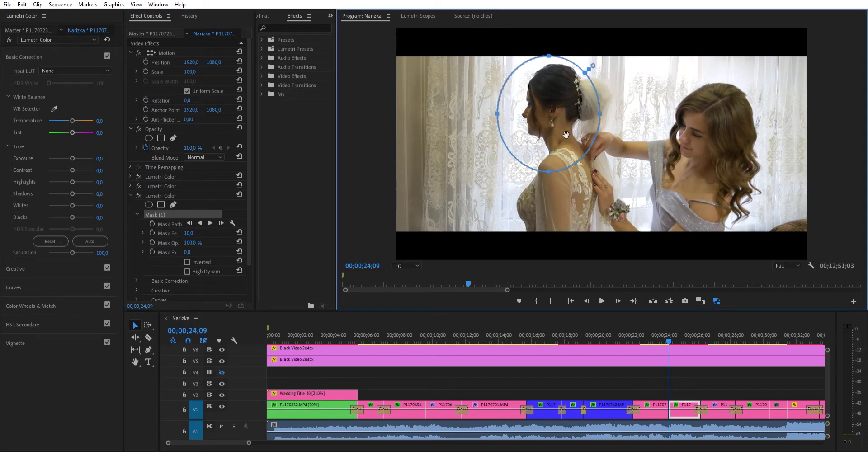
{"action": "left_click_drag", "start_coordinate": [572, 135], "coordinate": [580, 135]}
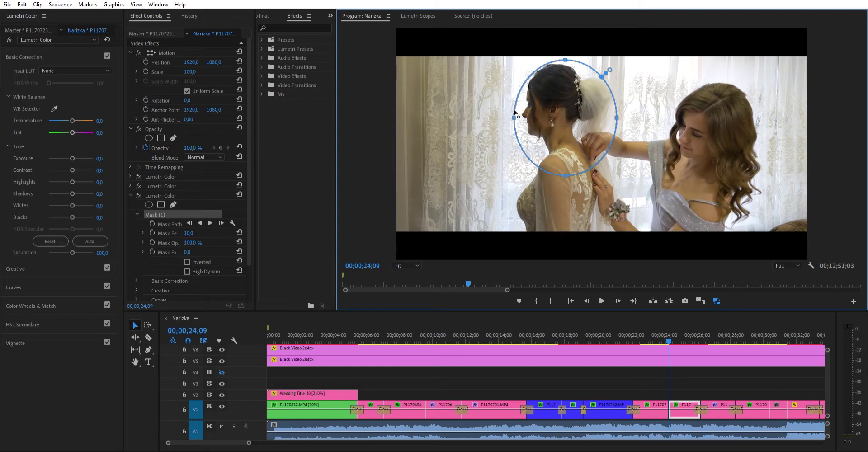
{"action": "left_click_drag", "start_coordinate": [514, 110], "coordinate": [520, 111]}
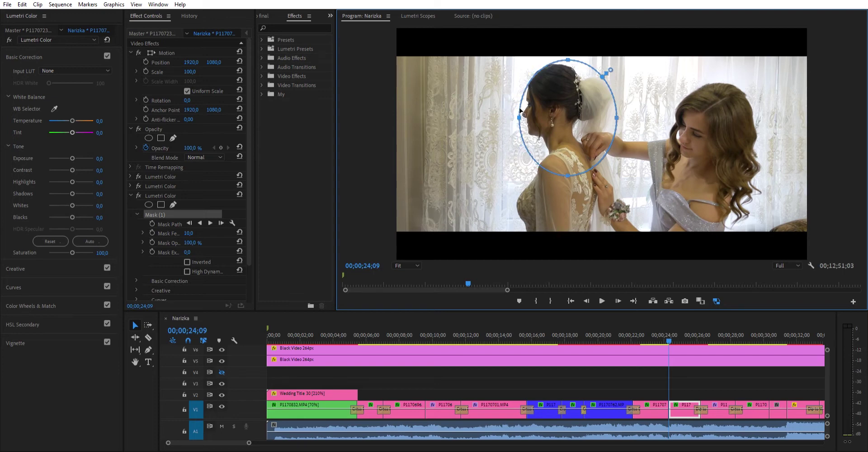
{"action": "left_click_drag", "start_coordinate": [571, 118], "coordinate": [567, 118]}
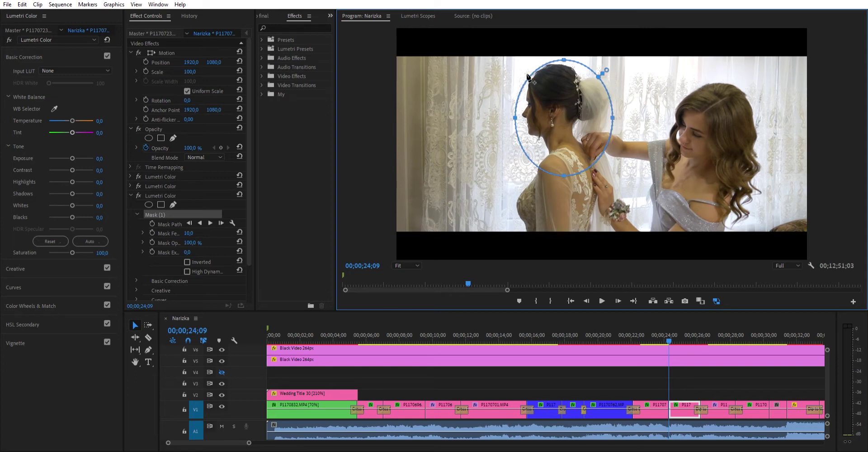
{"action": "left_click", "coordinate": [516, 116]}
{"action": "left_click_drag", "start_coordinate": [518, 112], "coordinate": [520, 113]}
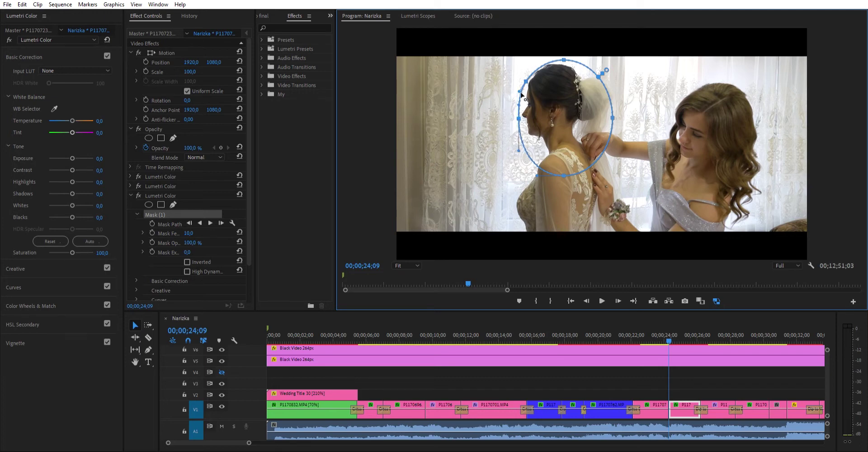
Step: Curve the bride's mask around her face, chin and neck, adding a corner point at the neck
{"action": "left_click_drag", "start_coordinate": [521, 97], "coordinate": [529, 102]}
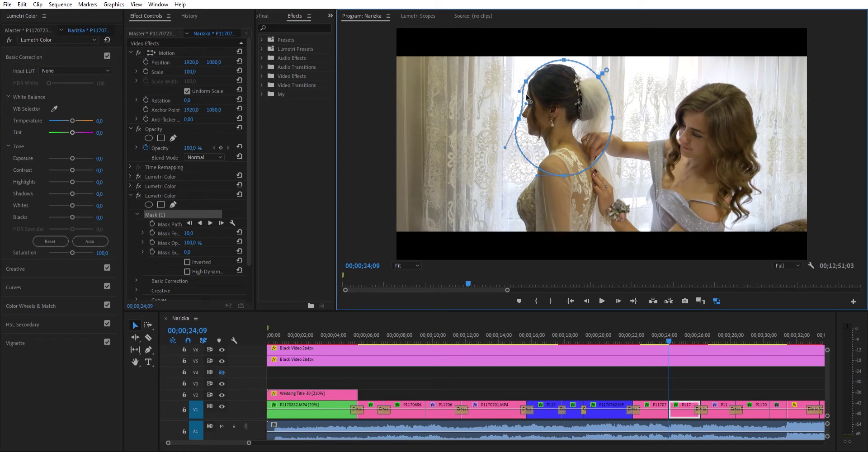
{"action": "left_click_drag", "start_coordinate": [523, 97], "coordinate": [528, 103]}
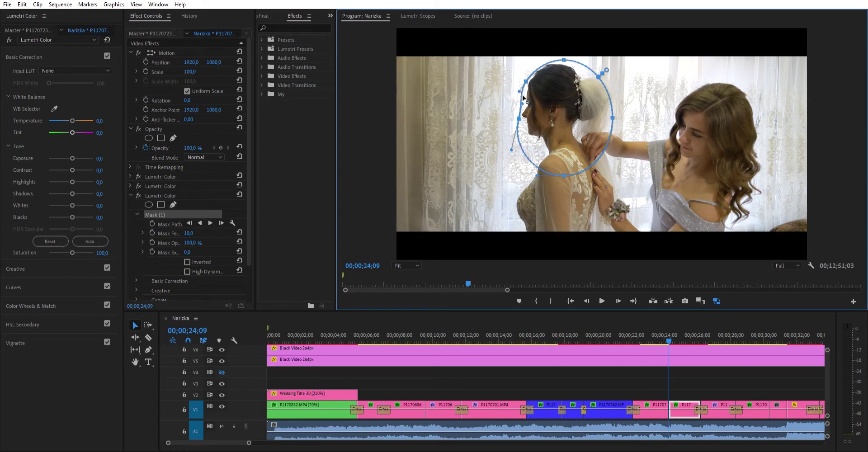
{"action": "left_click_drag", "start_coordinate": [528, 102], "coordinate": [522, 107]}
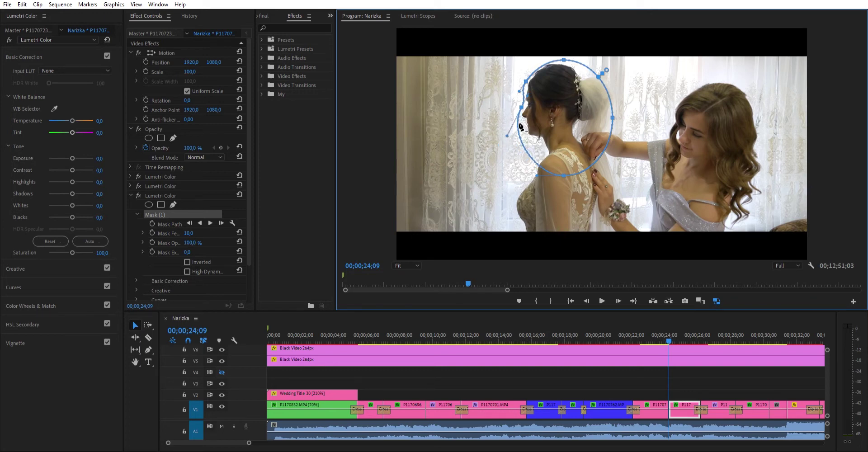
{"action": "left_click_drag", "start_coordinate": [521, 117], "coordinate": [520, 120]}
{"action": "left_click", "coordinate": [524, 128]}
{"action": "left_click_drag", "start_coordinate": [519, 119], "coordinate": [524, 118]}
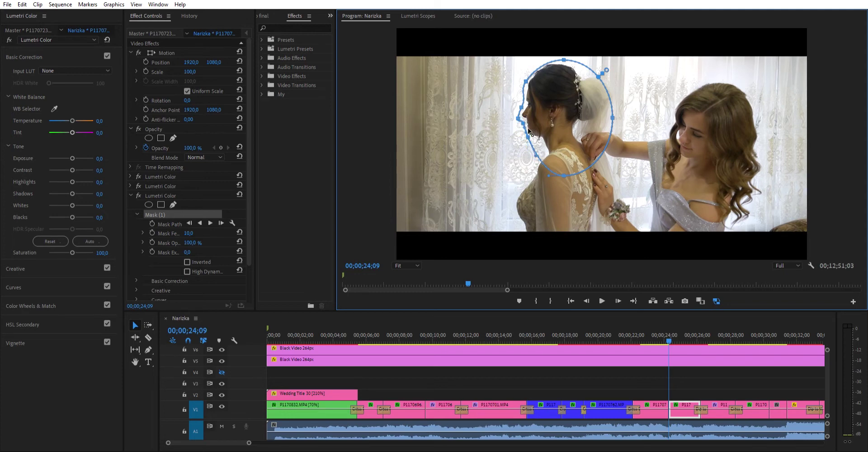
{"action": "left_click_drag", "start_coordinate": [535, 143], "coordinate": [542, 135]}
Step: Extend the mask down her back to the frame bottom and feather it to 195
{"action": "left_click_drag", "start_coordinate": [550, 159], "coordinate": [536, 170]}
{"action": "left_click_drag", "start_coordinate": [544, 162], "coordinate": [514, 202]}
{"action": "left_click_drag", "start_coordinate": [514, 204], "coordinate": [513, 202]}
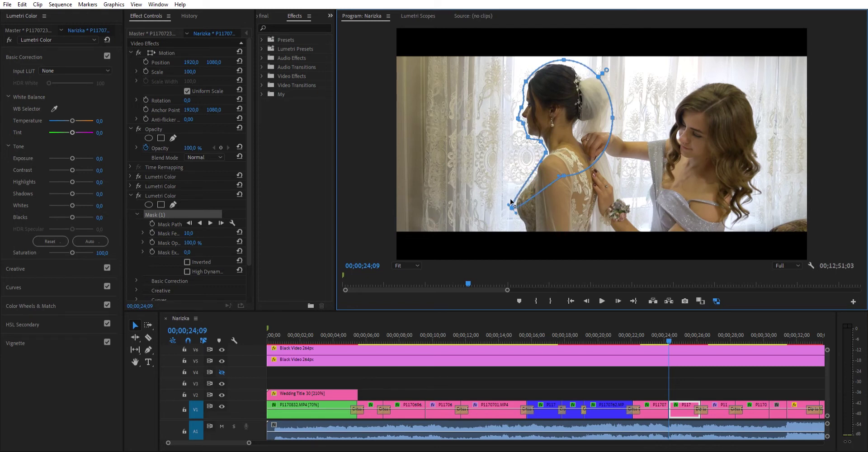
{"action": "left_click_drag", "start_coordinate": [565, 181], "coordinate": [565, 224]}
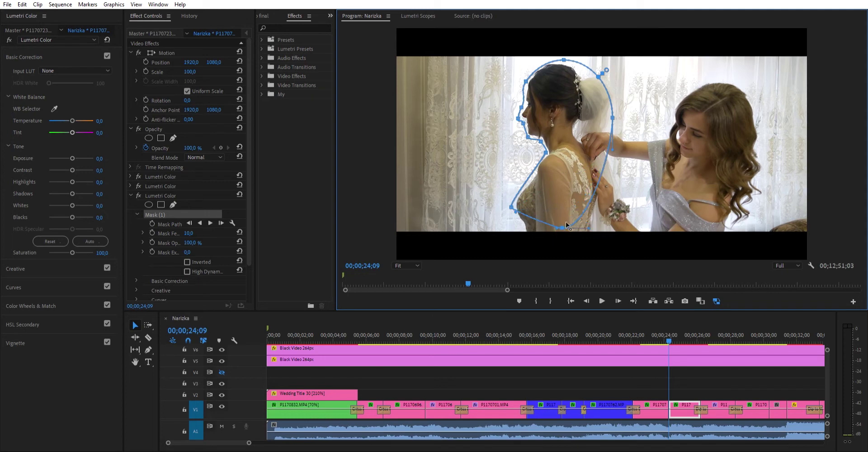
{"action": "left_click_drag", "start_coordinate": [565, 224], "coordinate": [519, 230]}
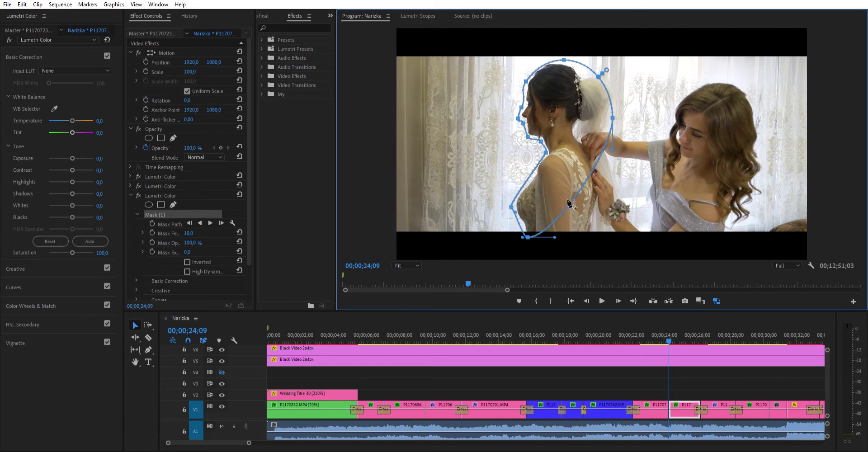
{"action": "mouse_move", "coordinate": [569, 203]}
{"action": "left_mouse_down"}
{"action": "mouse_move", "coordinate": [590, 222]}
{"action": "mouse_move", "coordinate": [614, 224]}
{"action": "left_mouse_up"}
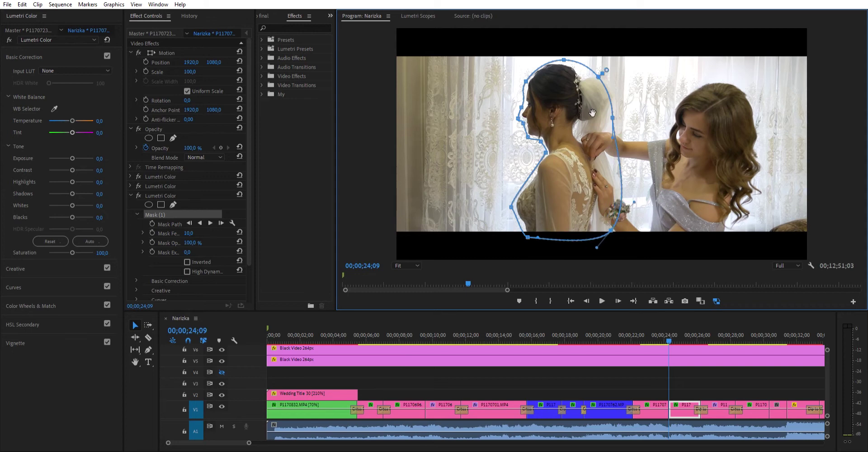
{"action": "left_click_drag", "start_coordinate": [188, 227], "coordinate": [258, 233]}
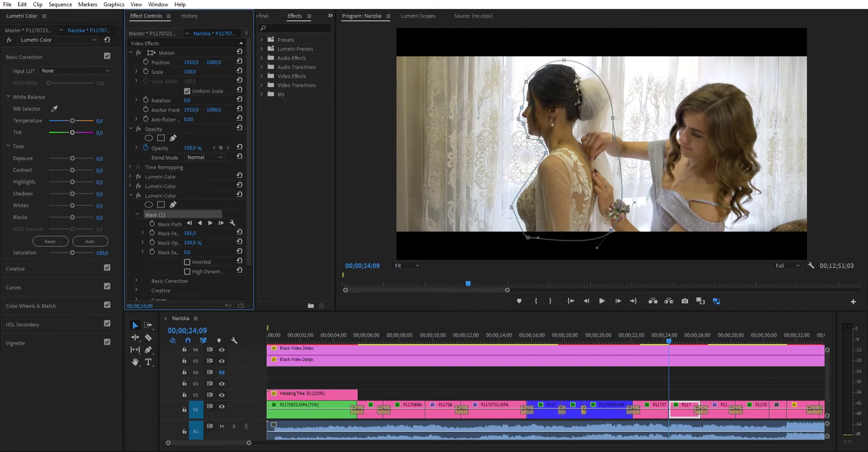
Step: Lower the bride mask's feather to 155 and set Temperature -5 and Tint 2
{"action": "left_click_drag", "start_coordinate": [621, 57], "coordinate": [616, 62]}
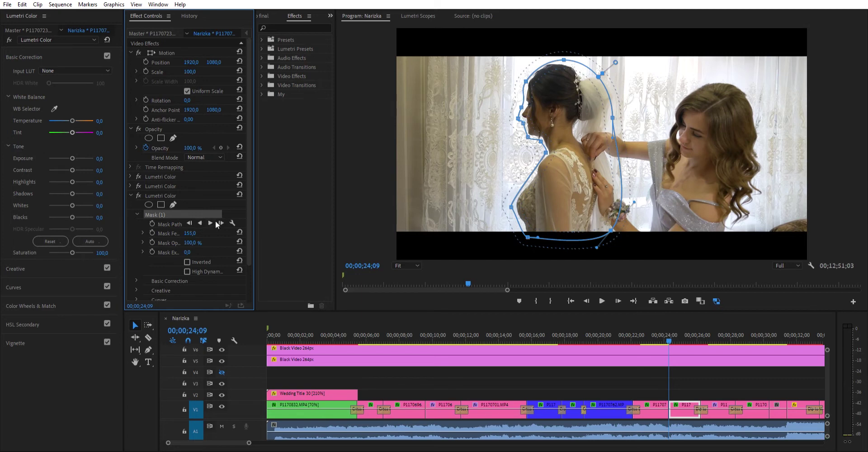
{"action": "left_click", "coordinate": [137, 280]}
{"action": "scroll", "coordinate": [149, 267], "scroll_direction": "down", "scroll_amount": 5}
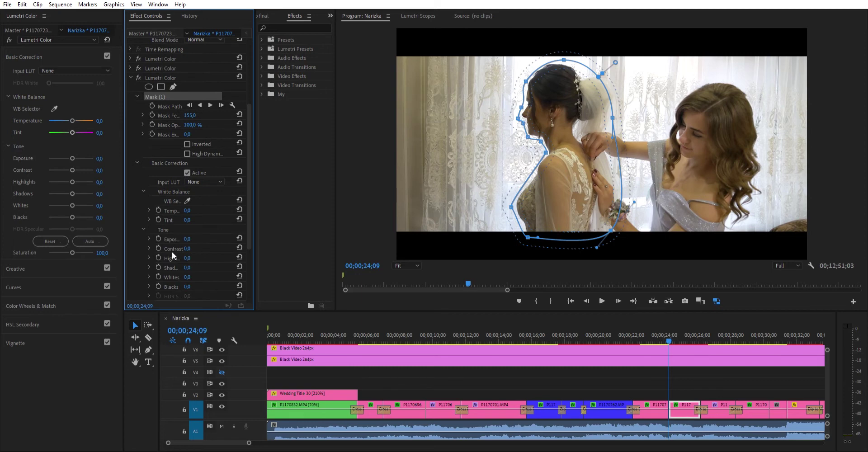
{"action": "scroll", "coordinate": [172, 252], "scroll_direction": "down", "scroll_amount": 1}
{"action": "mouse_move", "coordinate": [187, 191]}
{"action": "left_mouse_down"}
{"action": "mouse_move", "coordinate": [172, 192]}
{"action": "mouse_move", "coordinate": [182, 191]}
{"action": "left_mouse_up"}
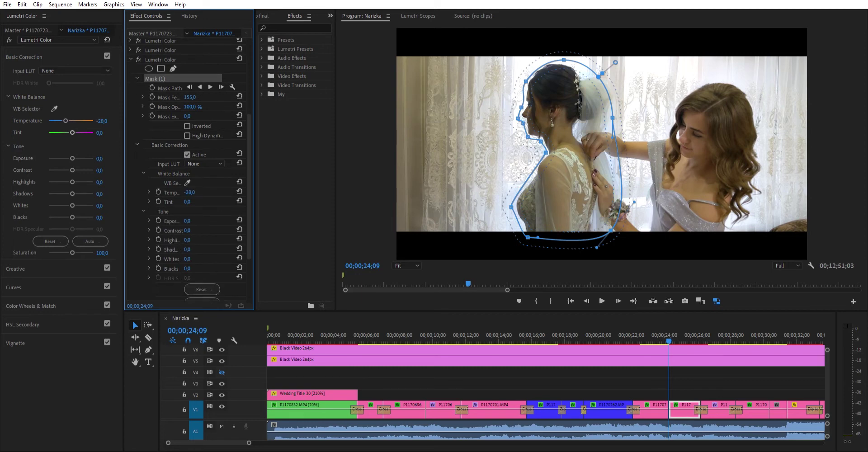
{"action": "left_click_drag", "start_coordinate": [183, 191], "coordinate": [191, 202]}
{"action": "left_click_drag", "start_coordinate": [191, 202], "coordinate": [184, 193]}
Step: Set the bride area's Exposure to 1,0 and Saturation to 93
{"action": "left_click", "coordinate": [187, 221]}
{"action": "type", "text": "0,6"}
{"action": "key", "text": "Return"}
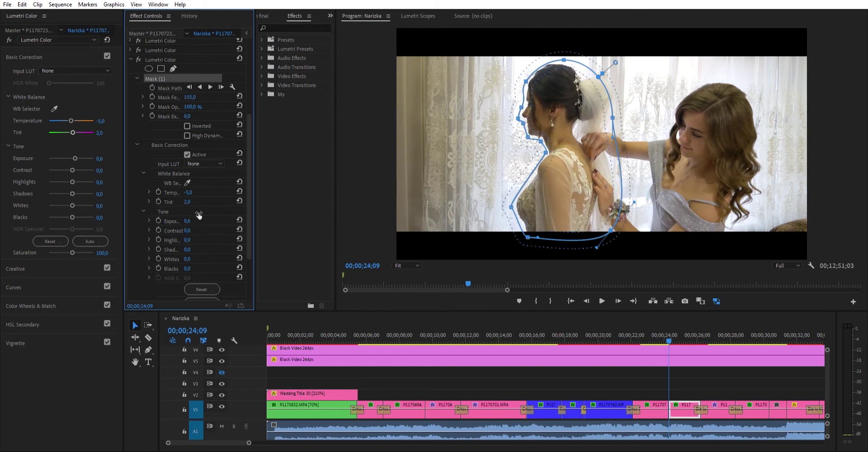
{"action": "left_click", "coordinate": [187, 221]}
{"action": "type", "text": "1"}
{"action": "key", "text": "Return"}
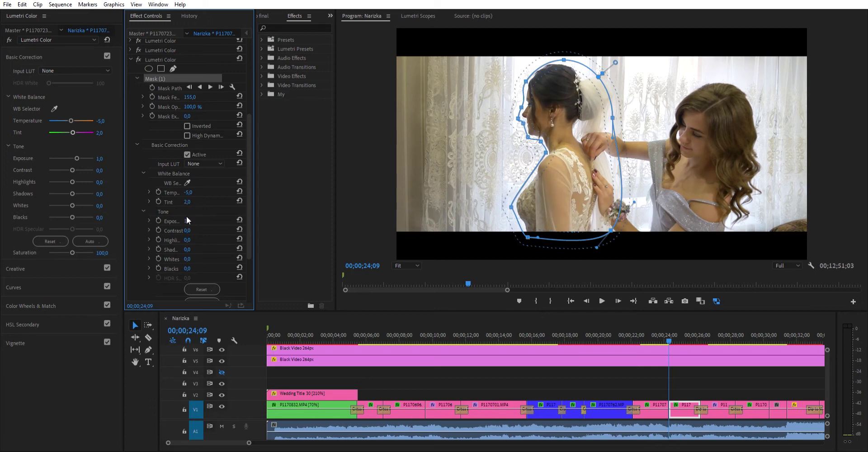
{"action": "scroll", "coordinate": [202, 264], "scroll_direction": "down", "scroll_amount": 2}
{"action": "scroll", "coordinate": [205, 270], "scroll_direction": "down", "scroll_amount": 2}
{"action": "type", "text": "93"}
{"action": "key", "text": "Return"}
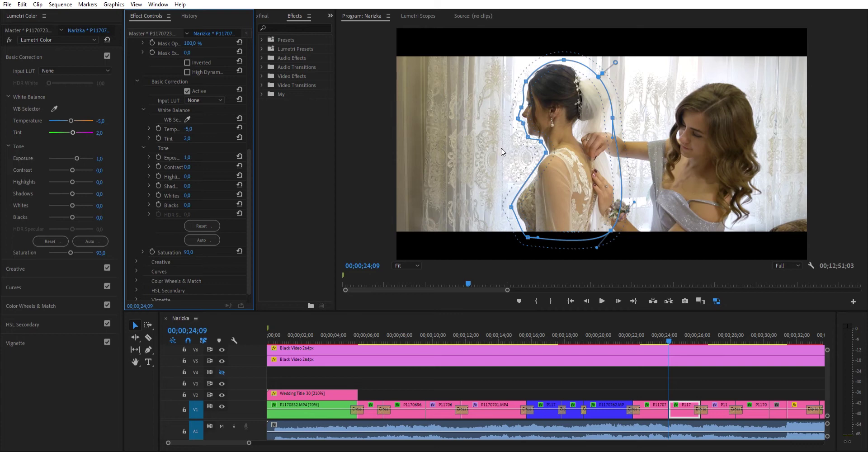
{"action": "left_click_drag", "start_coordinate": [246, 196], "coordinate": [246, 126]}
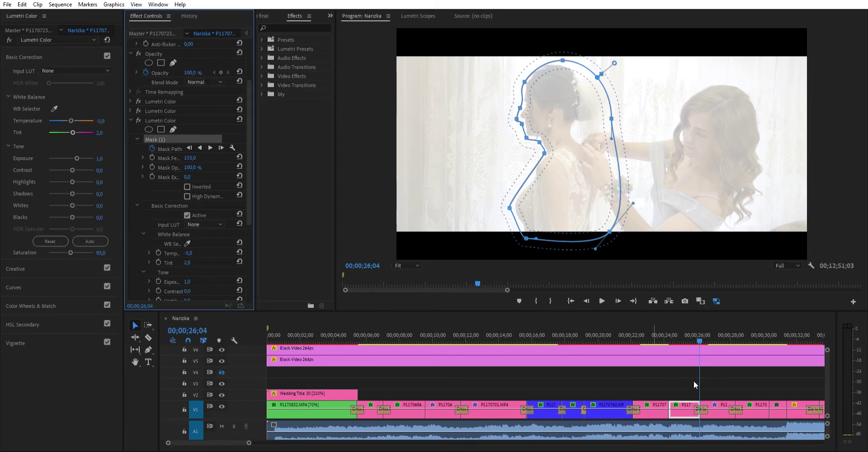
Step: Return to the start of clip P117 and add a fourth Lumetri Color effect to it
{"action": "left_click", "coordinate": [685, 404]}
{"action": "key", "text": "Up"}
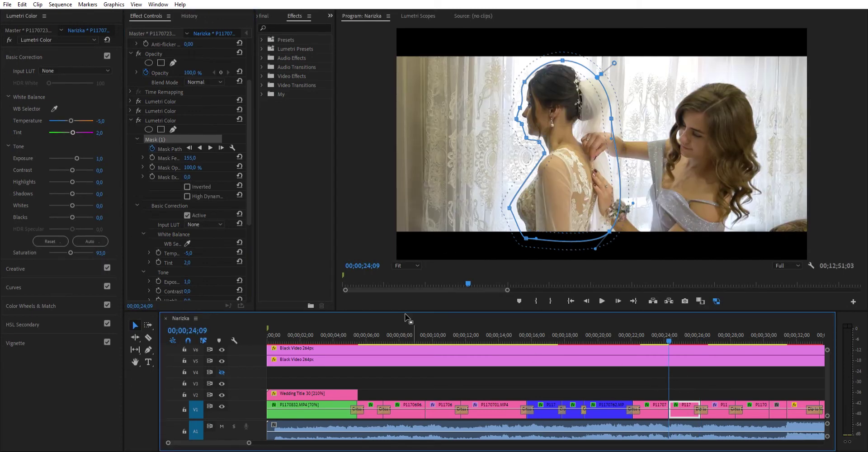
{"action": "left_click", "coordinate": [131, 111]}
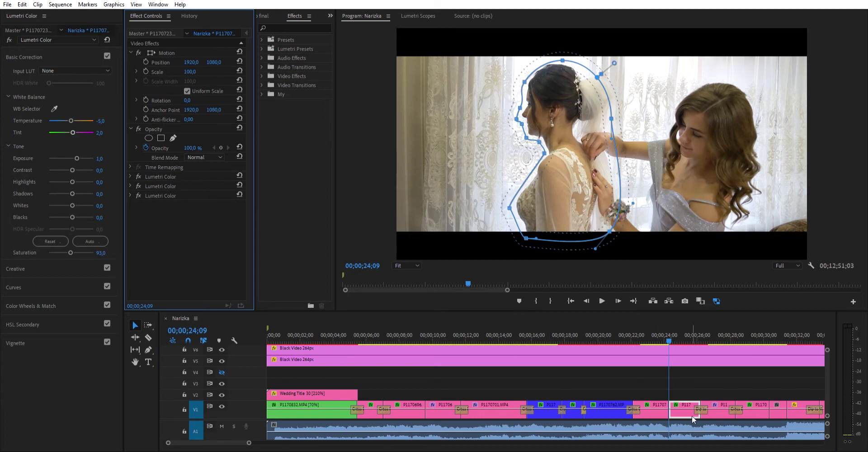
{"action": "left_click", "coordinate": [757, 406]}
{"action": "left_click", "coordinate": [73, 153]}
{"action": "left_click", "coordinate": [157, 173]}
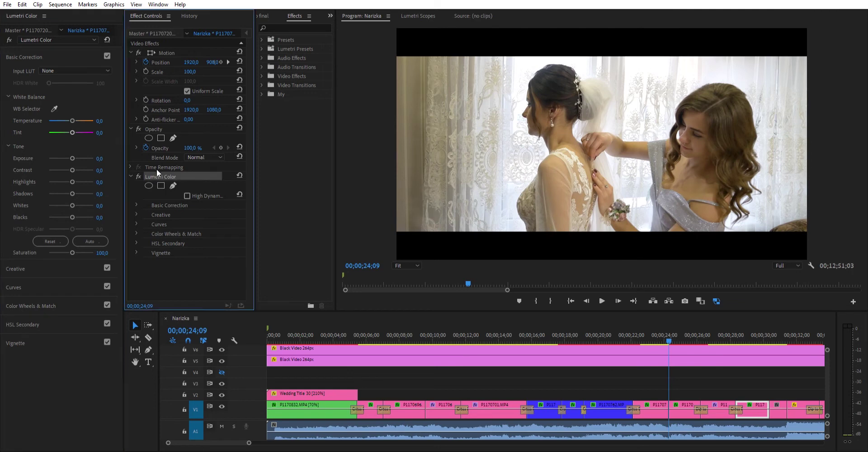
{"action": "left_click", "coordinate": [683, 406]}
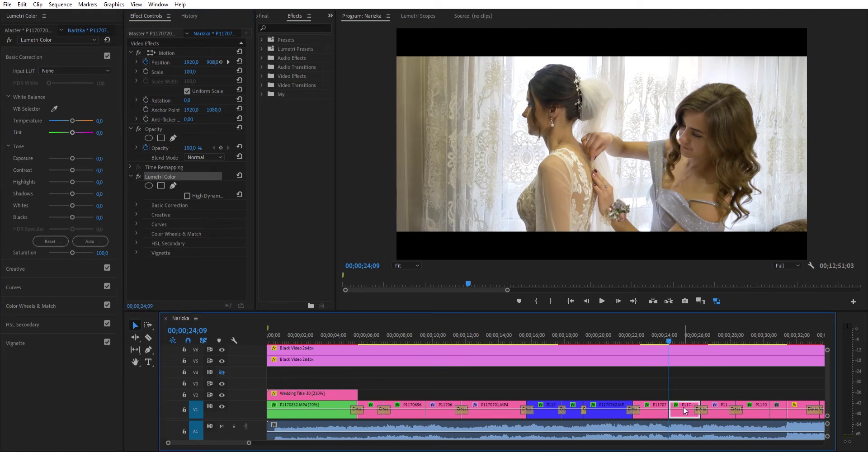
{"action": "left_click", "coordinate": [177, 235]}
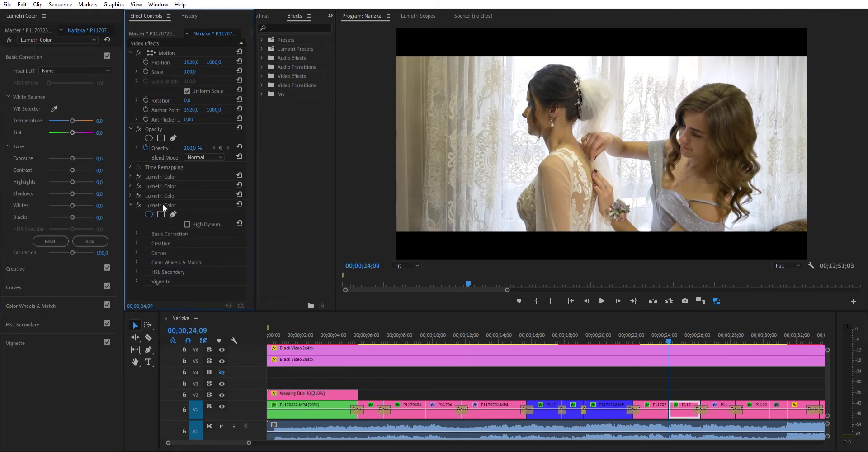
Step: Add an oval mask and stretch it tall over the left curtain
{"action": "left_click", "coordinate": [149, 214]}
{"action": "left_click_drag", "start_coordinate": [573, 162], "coordinate": [429, 98]}
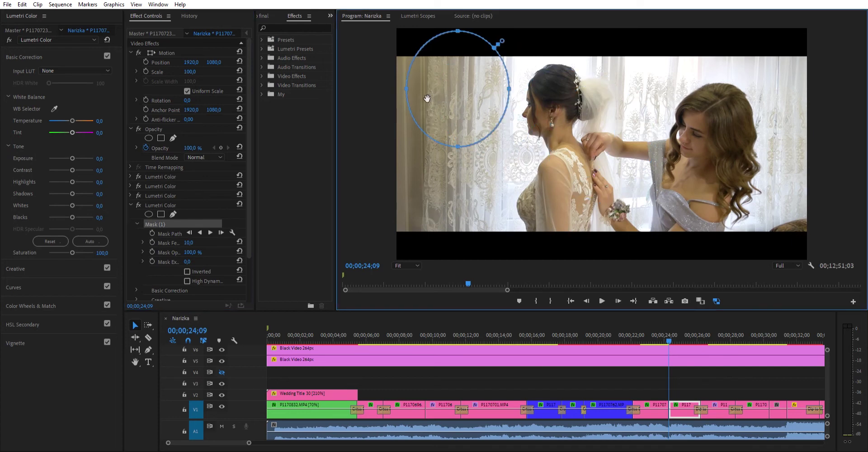
{"action": "left_click_drag", "start_coordinate": [431, 146], "coordinate": [420, 236]}
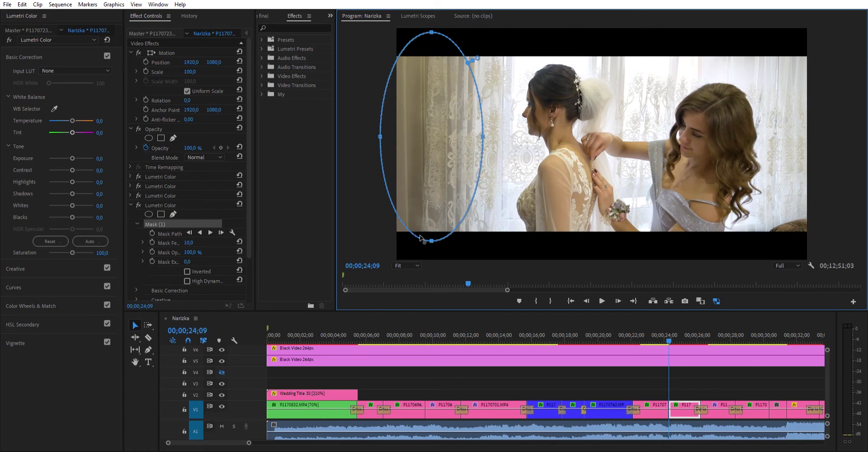
{"action": "left_click_drag", "start_coordinate": [483, 137], "coordinate": [504, 137]}
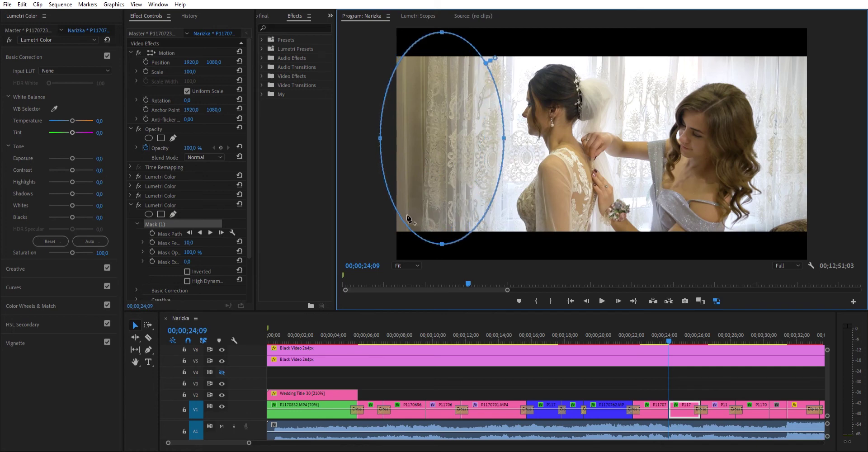
{"action": "left_click_drag", "start_coordinate": [407, 222], "coordinate": [396, 234]}
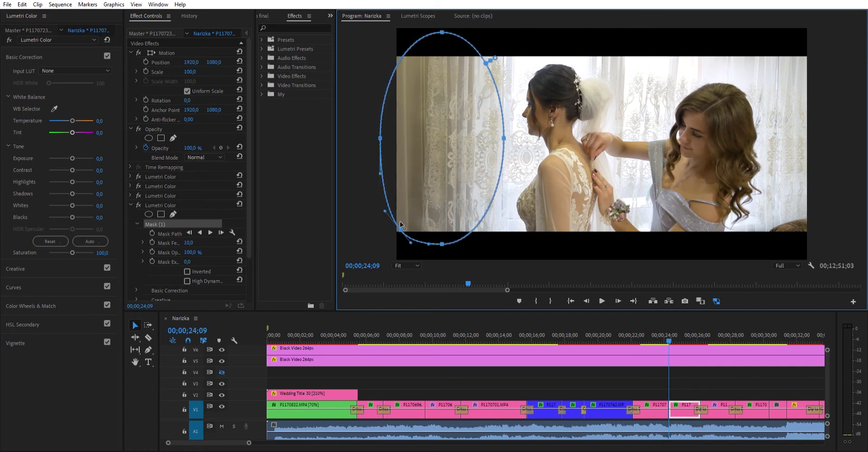
Step: Square off the curtain mask's corners into a rounded rectangle and feather it to 283
{"action": "left_click", "coordinate": [397, 56]}
{"action": "left_click_drag", "start_coordinate": [397, 49], "coordinate": [392, 49]}
{"action": "left_click_drag", "start_coordinate": [442, 25], "coordinate": [443, 38]}
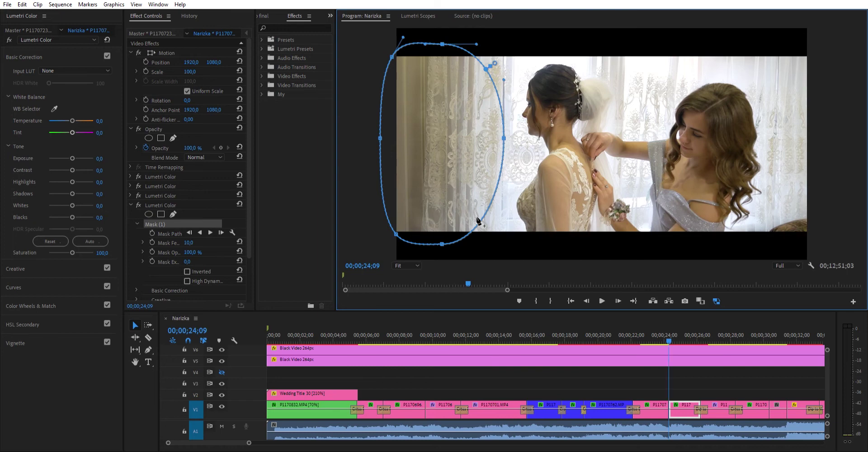
{"action": "left_click_drag", "start_coordinate": [477, 223], "coordinate": [487, 232]}
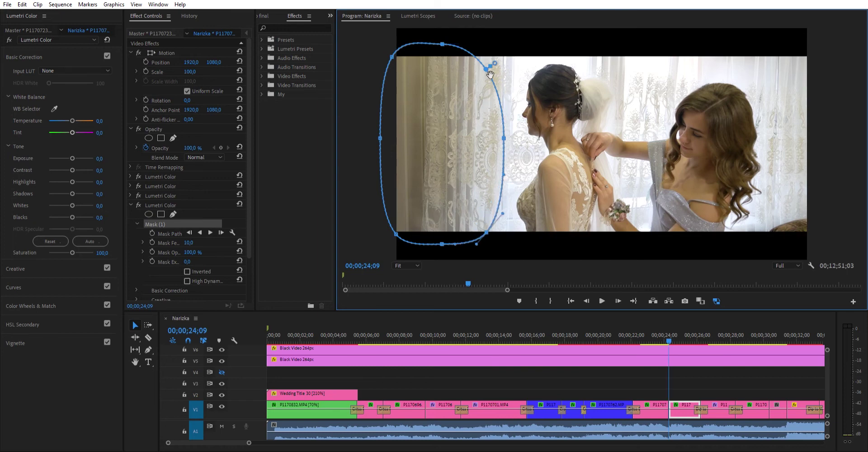
{"action": "mouse_move", "coordinate": [490, 74]}
{"action": "left_mouse_down"}
{"action": "mouse_move", "coordinate": [503, 50]}
{"action": "mouse_move", "coordinate": [493, 74]}
{"action": "mouse_move", "coordinate": [505, 63]}
{"action": "left_mouse_up"}
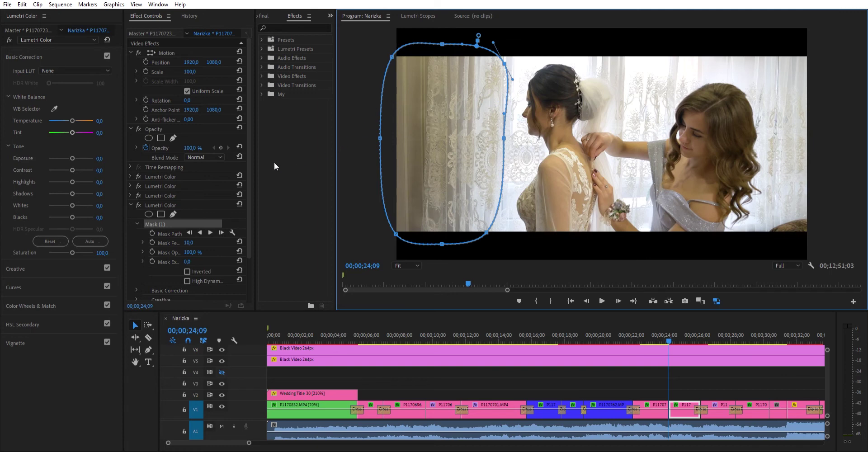
{"action": "left_click_drag", "start_coordinate": [189, 243], "coordinate": [311, 242]}
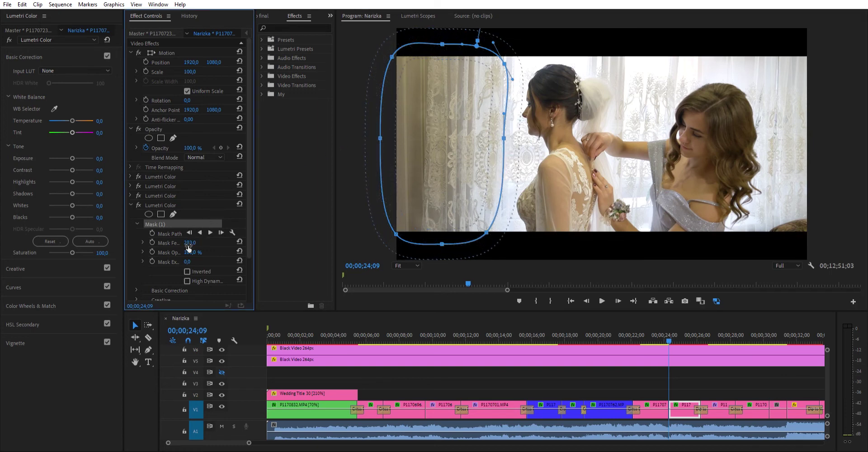
{"action": "scroll", "coordinate": [150, 262], "scroll_direction": "down", "scroll_amount": 2}
Step: Expand Basic Correction for the curtain mask and bring Highlights to 5
{"action": "left_click", "coordinate": [136, 227]}
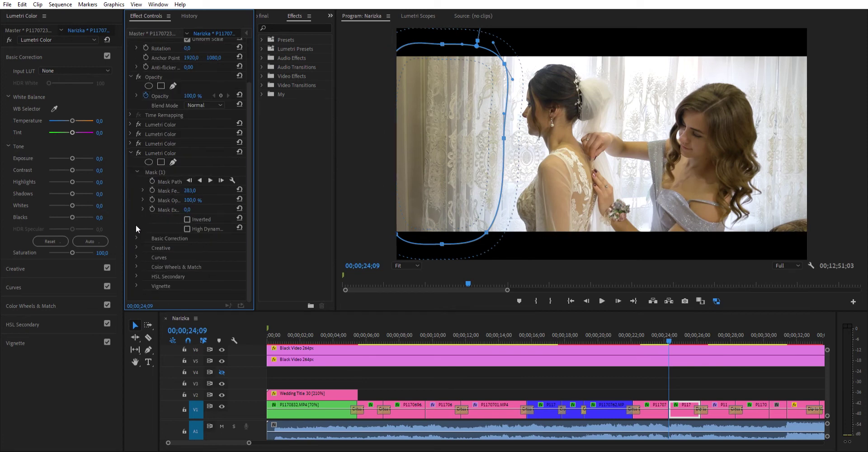
{"action": "left_click", "coordinate": [137, 238]}
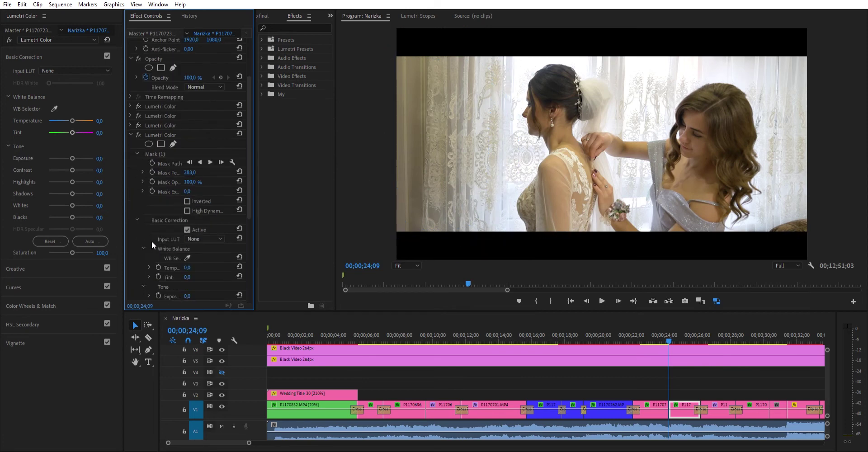
{"action": "scroll", "coordinate": [180, 230], "scroll_direction": "down", "scroll_amount": 5}
{"action": "scroll", "coordinate": [202, 115], "scroll_direction": "up", "scroll_amount": 3}
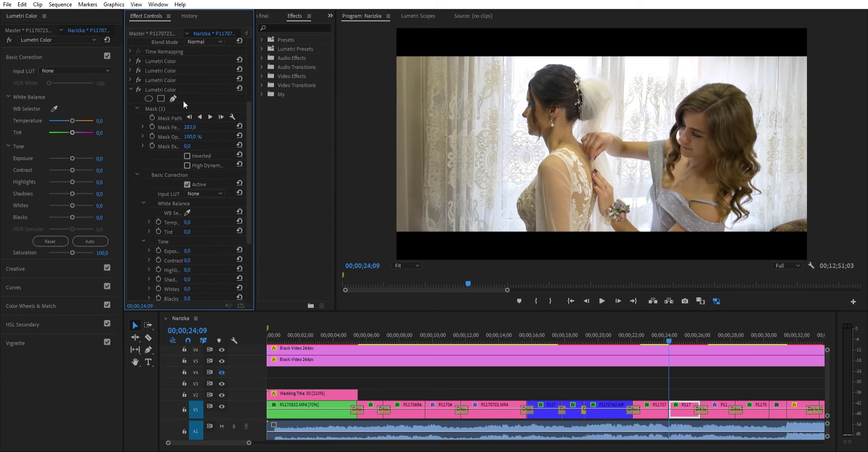
{"action": "left_click", "coordinate": [159, 108]}
{"action": "scroll", "coordinate": [200, 189], "scroll_direction": "down", "scroll_amount": 2}
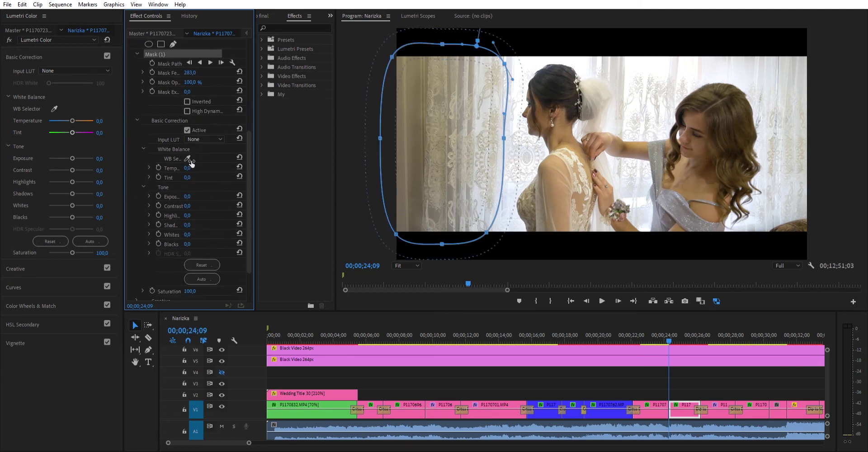
{"action": "left_click_drag", "start_coordinate": [187, 168], "coordinate": [179, 168]}
{"action": "left_click_drag", "start_coordinate": [190, 292], "coordinate": [159, 291]}
{"action": "mouse_move", "coordinate": [187, 215]}
{"action": "left_mouse_down"}
{"action": "mouse_move", "coordinate": [249, 215]}
{"action": "mouse_move", "coordinate": [208, 215]}
{"action": "left_mouse_up"}
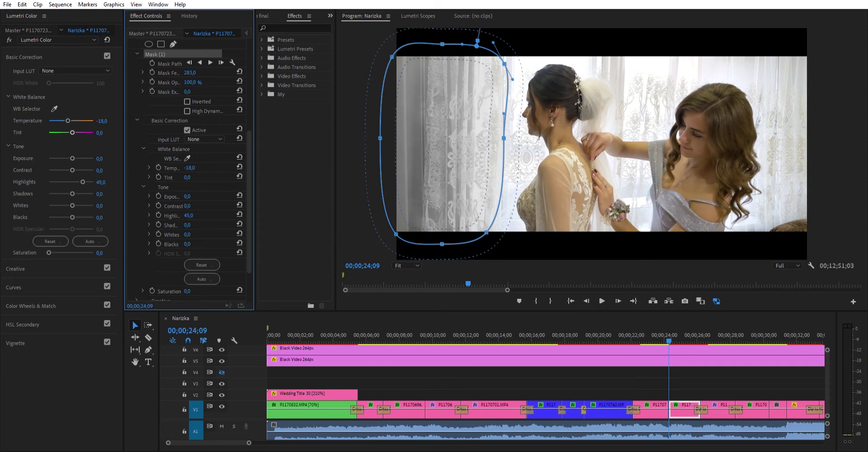
{"action": "left_click_drag", "start_coordinate": [207, 215], "coordinate": [189, 216]}
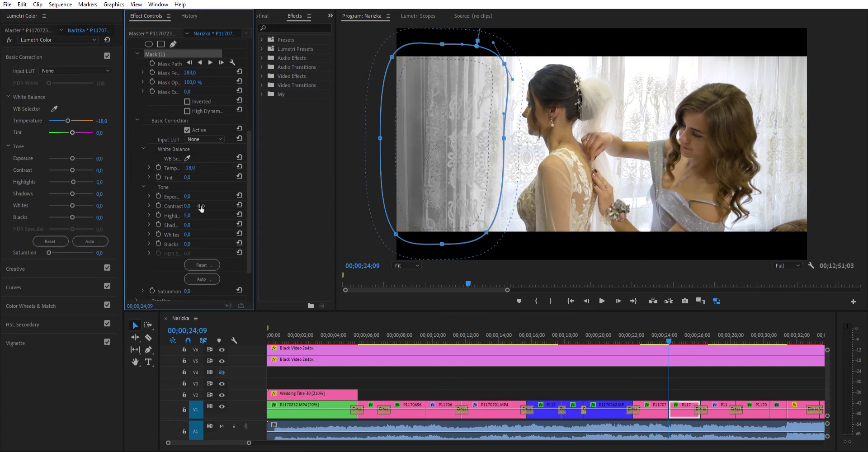
Step: Reset the curtain's Temperature to 0 and set Saturation to 19
{"action": "left_click", "coordinate": [189, 196]}
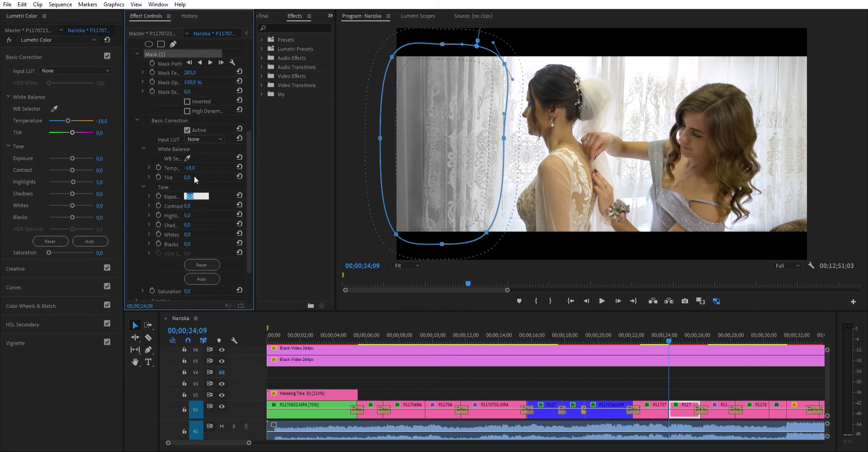
{"action": "left_click", "coordinate": [239, 159]}
{"action": "left_click_drag", "start_coordinate": [193, 164], "coordinate": [246, 168]}
{"action": "left_click", "coordinate": [240, 167]}
{"action": "mouse_move", "coordinate": [187, 292]}
{"action": "left_mouse_down"}
{"action": "mouse_move", "coordinate": [204, 291]}
{"action": "mouse_move", "coordinate": [197, 291]}
{"action": "left_mouse_up"}
Step: Set the curtain area's Shadows to 20 and Whites to 5
{"action": "left_click_drag", "start_coordinate": [186, 225], "coordinate": [217, 225]}
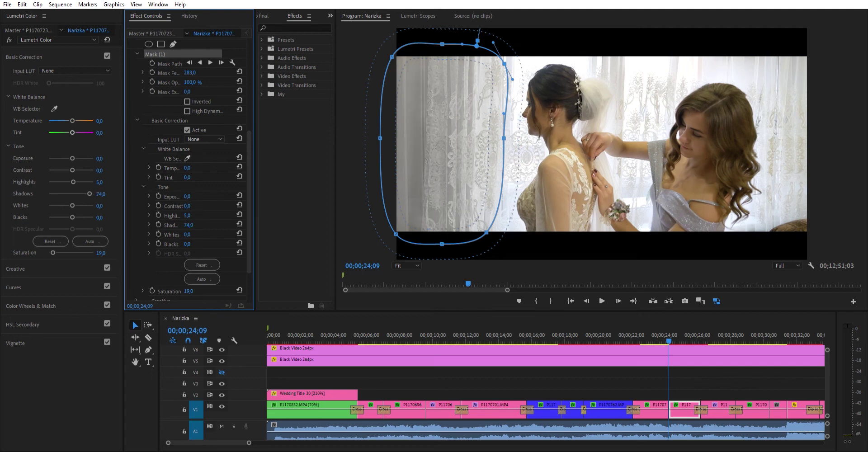
{"action": "left_click_drag", "start_coordinate": [88, 194], "coordinate": [87, 194]}
{"action": "left_click_drag", "start_coordinate": [188, 224], "coordinate": [199, 218]}
{"action": "left_click", "coordinate": [240, 224]}
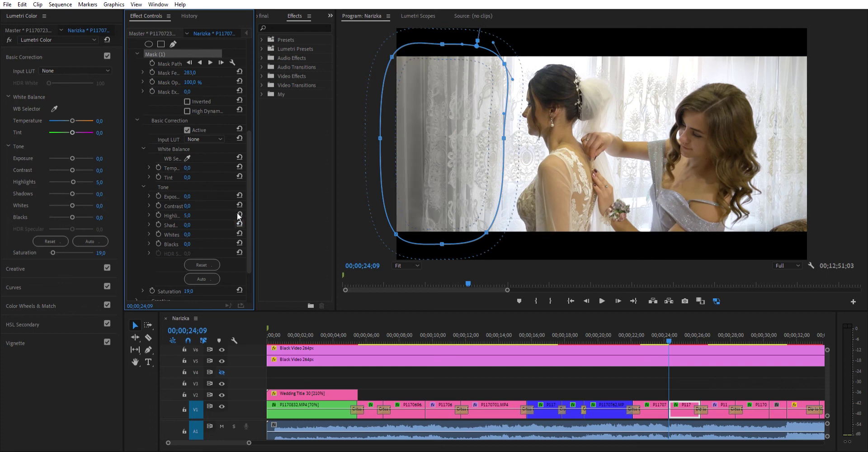
{"action": "left_click", "coordinate": [193, 218]}
{"action": "key", "text": "Tab"}
{"action": "type", "text": "20"}
{"action": "key", "text": "Return"}
{"action": "key", "text": "Tab"}
{"action": "type", "text": "5"}
{"action": "key", "text": "Return"}
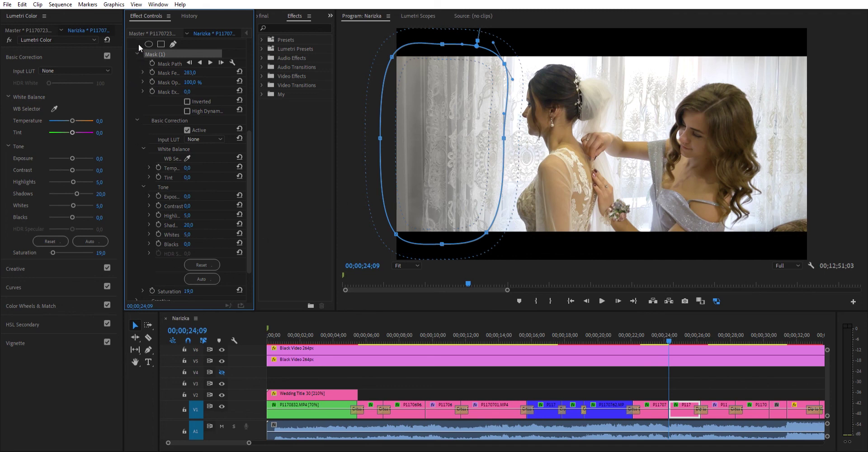
{"action": "scroll", "coordinate": [249, 110], "scroll_direction": "up", "scroll_amount": 5}
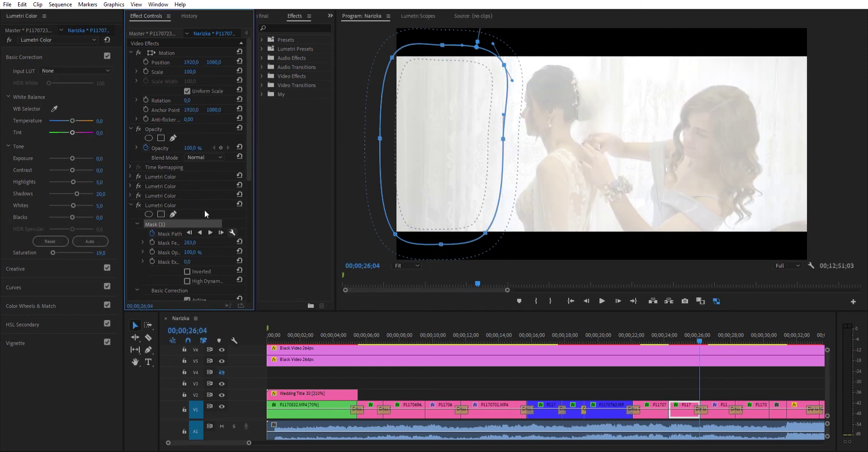
Step: Select the bride's mask in the third Lumetri Color and move the playhead to 25;02
{"action": "left_click", "coordinate": [131, 195]}
{"action": "left_click", "coordinate": [160, 195]}
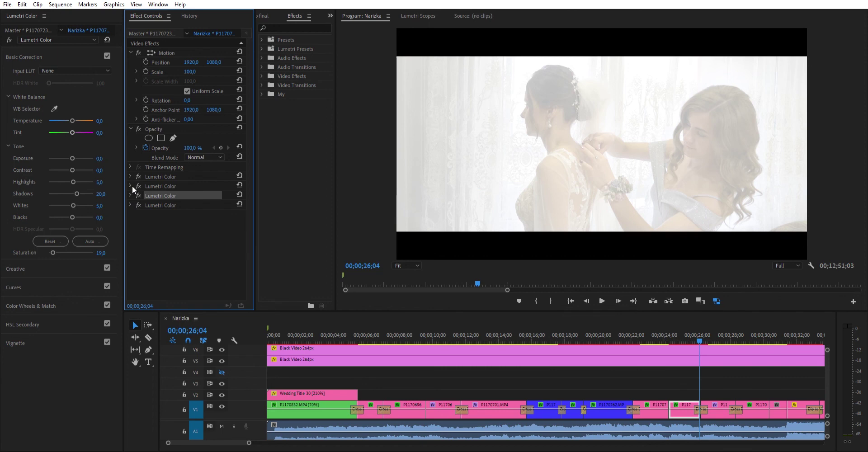
{"action": "key", "text": "Down"}
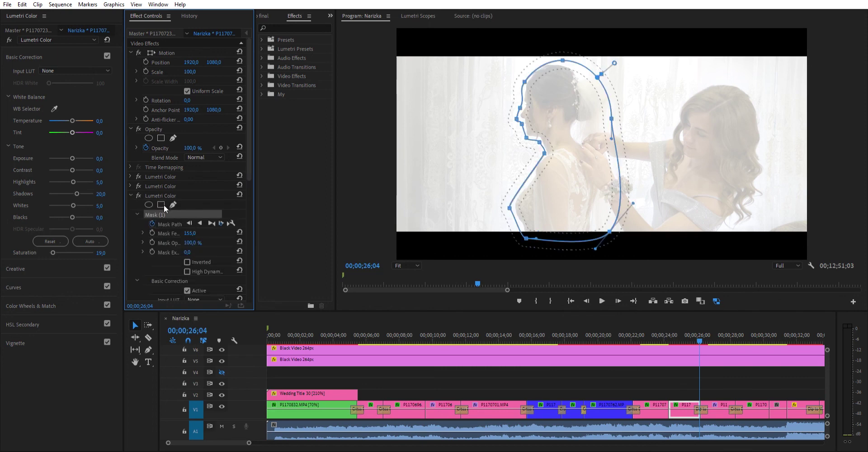
{"action": "scroll", "coordinate": [202, 253], "scroll_direction": "down", "scroll_amount": 3}
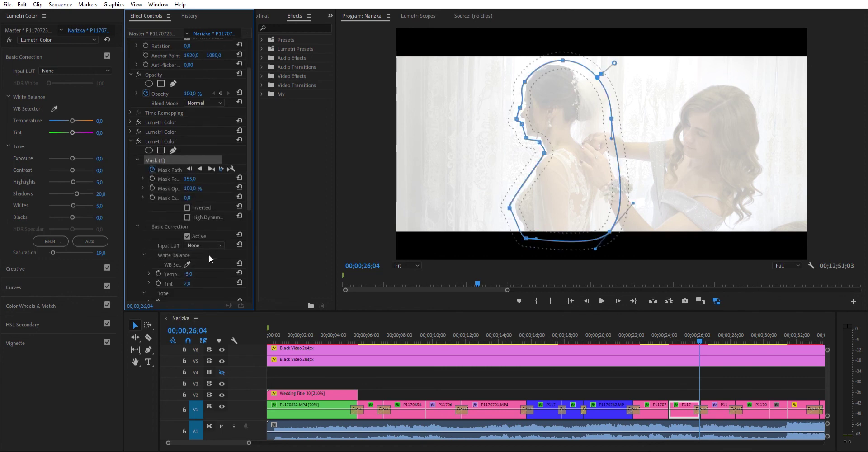
{"action": "scroll", "coordinate": [209, 254], "scroll_direction": "down", "scroll_amount": 3}
{"action": "left_click_drag", "start_coordinate": [700, 333], "coordinate": [680, 334]}
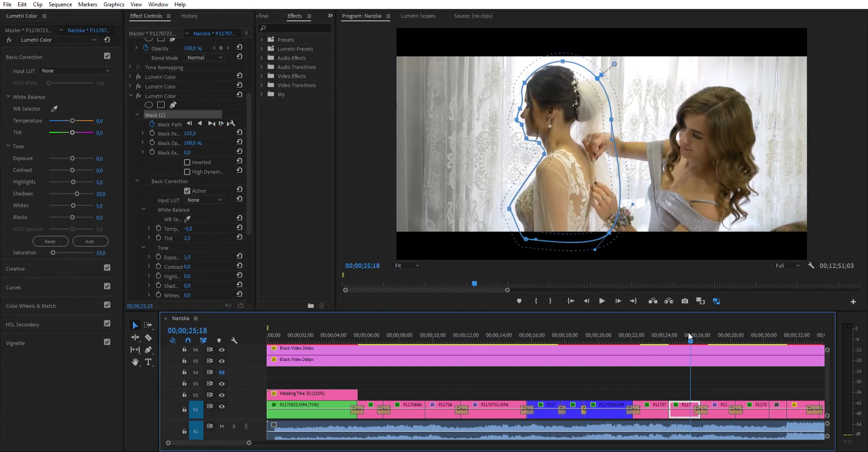
Step: Change the bride correction's Saturation from 93 to 85
{"action": "scroll", "coordinate": [203, 238], "scroll_direction": "down", "scroll_amount": 2}
{"action": "scroll", "coordinate": [202, 239], "scroll_direction": "down", "scroll_amount": 1}
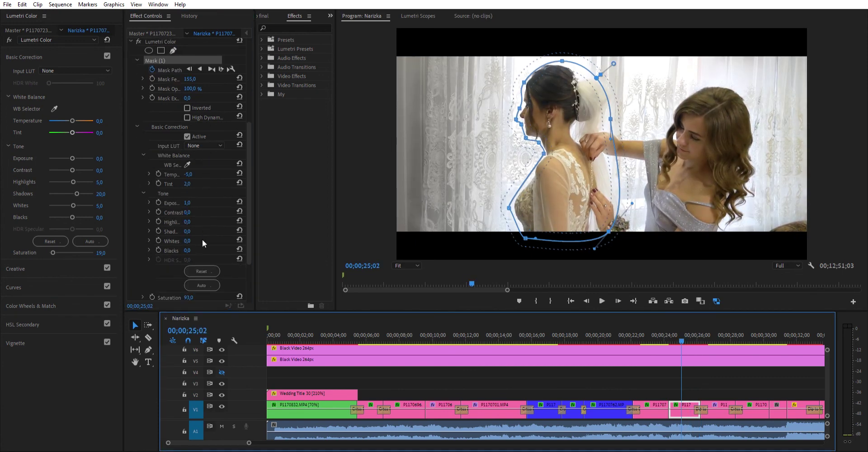
{"action": "left_click", "coordinate": [192, 297]}
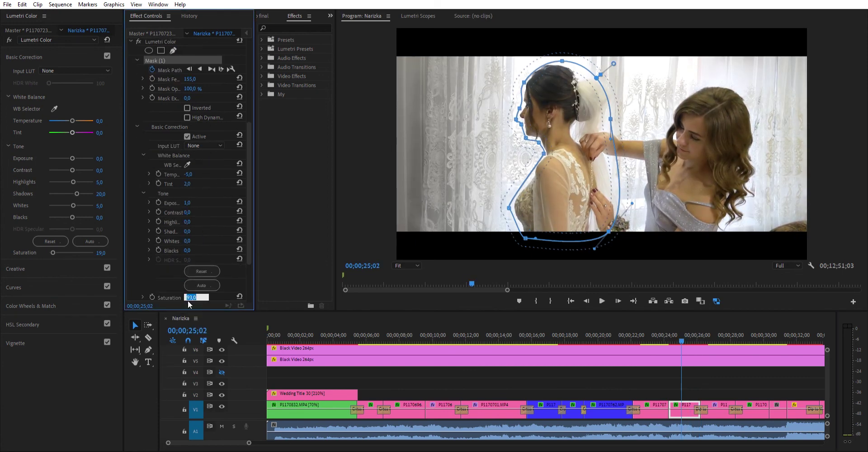
{"action": "type", "text": "85"}
{"action": "scroll", "coordinate": [193, 91], "scroll_direction": "up", "scroll_amount": 2}
{"action": "left_click", "coordinate": [130, 69]}
{"action": "scroll", "coordinate": [129, 67], "scroll_direction": "up", "scroll_amount": 5}
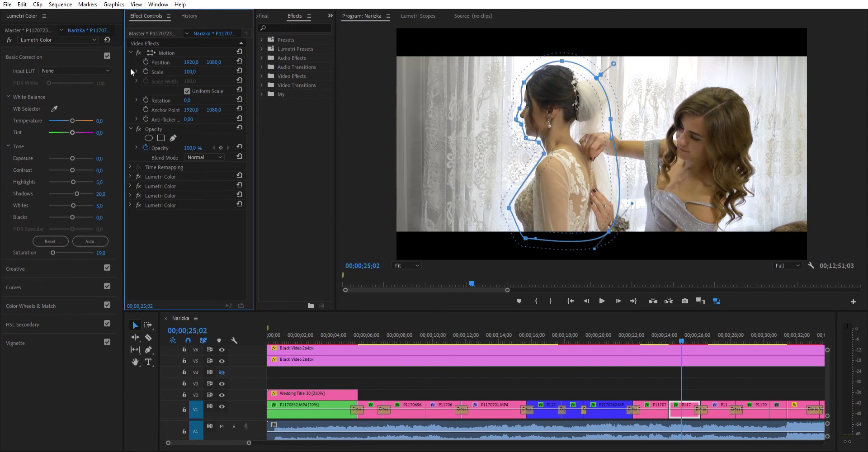
Step: Select the bridesmaid mask in the second Lumetri Color, set its Saturation to 85, and collapse the effect
{"action": "left_click", "coordinate": [153, 186]}
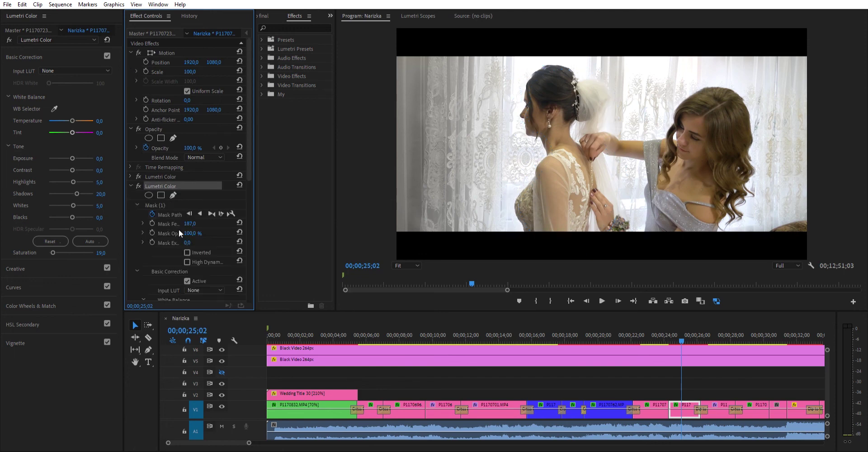
{"action": "left_click", "coordinate": [170, 206]}
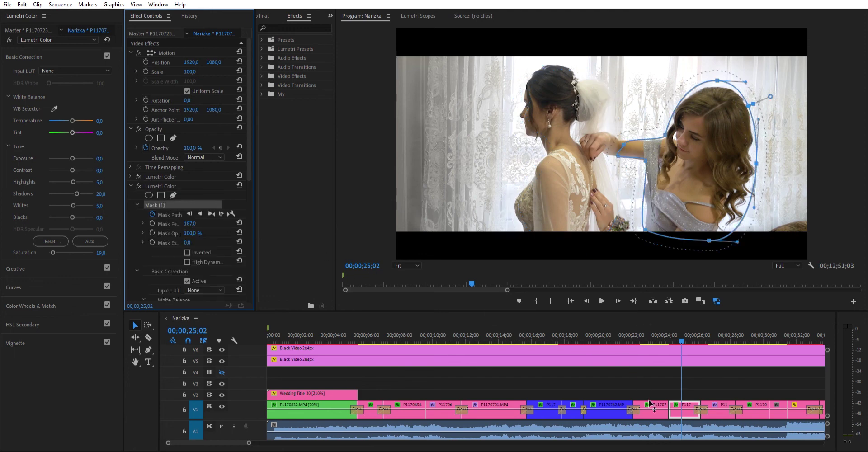
{"action": "scroll", "coordinate": [248, 181], "scroll_direction": "down", "scroll_amount": 5}
{"action": "left_click", "coordinate": [189, 219]}
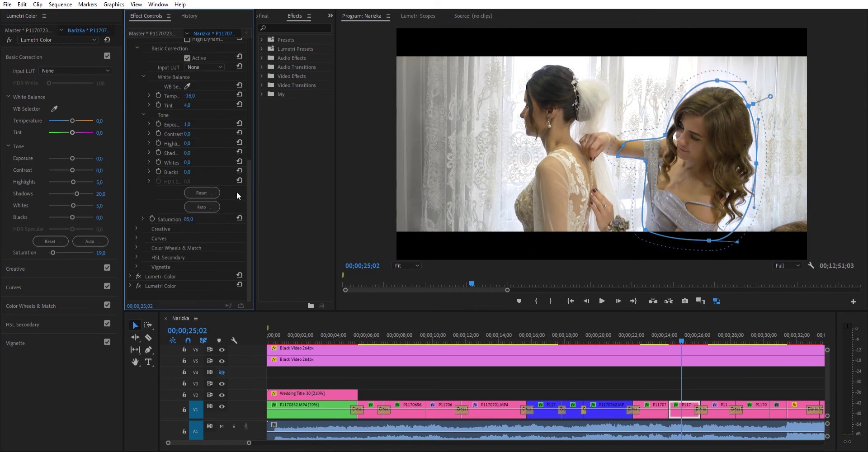
{"action": "scroll", "coordinate": [249, 199], "scroll_direction": "up", "scroll_amount": 1}
{"action": "left_click_drag", "start_coordinate": [249, 197], "coordinate": [245, 121]}
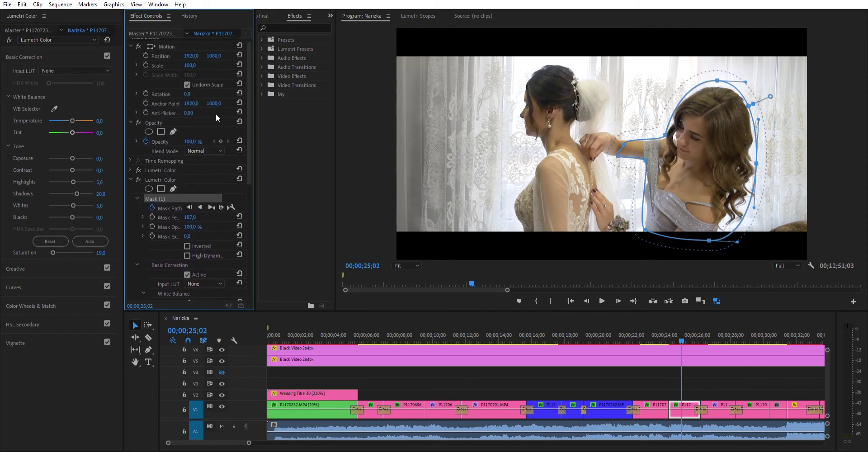
{"action": "left_click", "coordinate": [130, 167]}
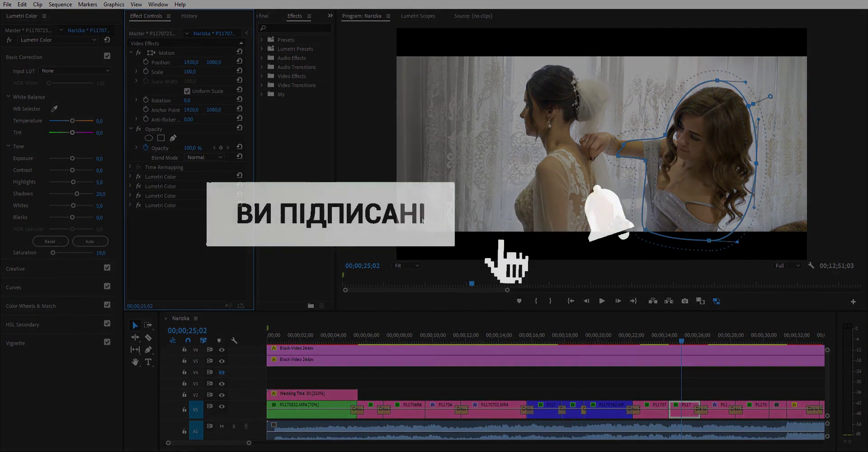